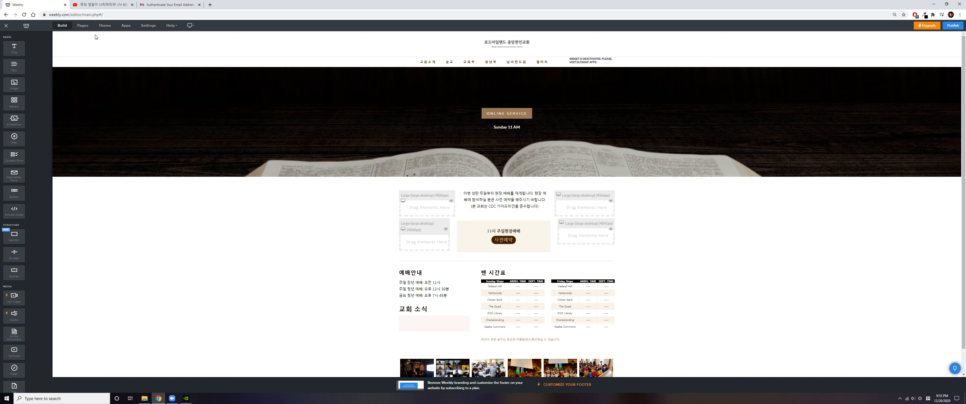
# - Move the 인사말 page out of 교회소개 to a top-level position directly below Home
pyautogui.click(81, 26)
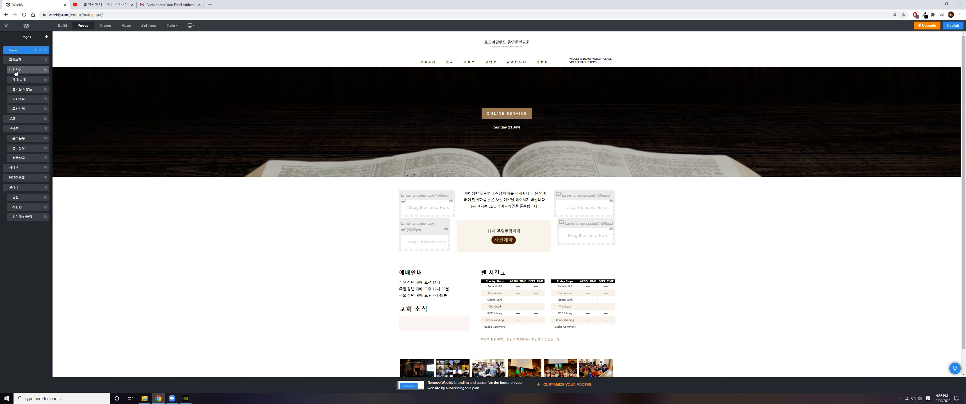
pyautogui.moveTo(433, 66)
pyautogui.moveTo(25, 72); pyautogui.dragTo(20, 61)
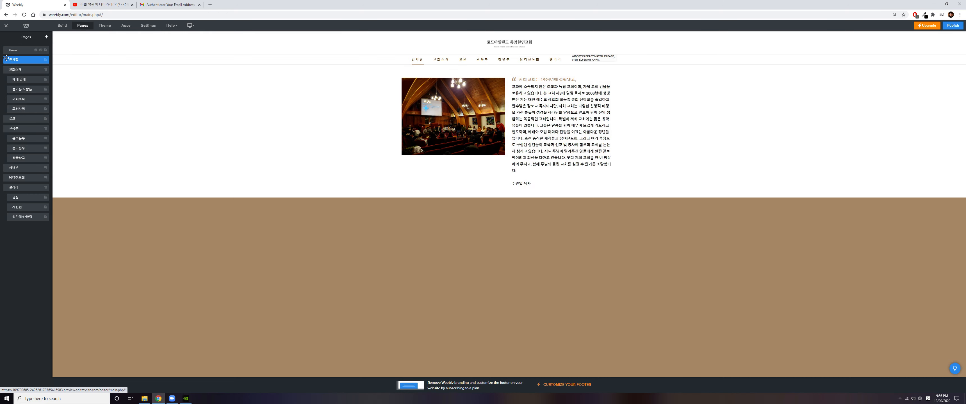
# - Move the 인사말 page back under 교회소개 as its first subpage
pyautogui.moveTo(441, 60)
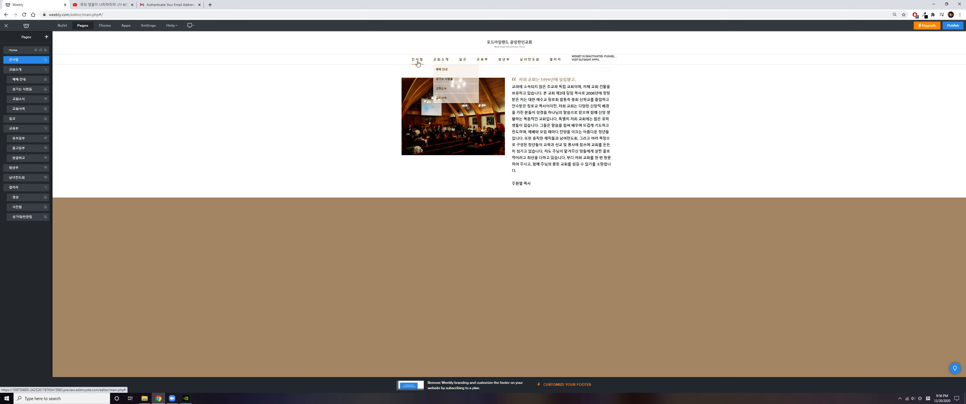
pyautogui.moveTo(27, 61); pyautogui.dragTo(29, 83)
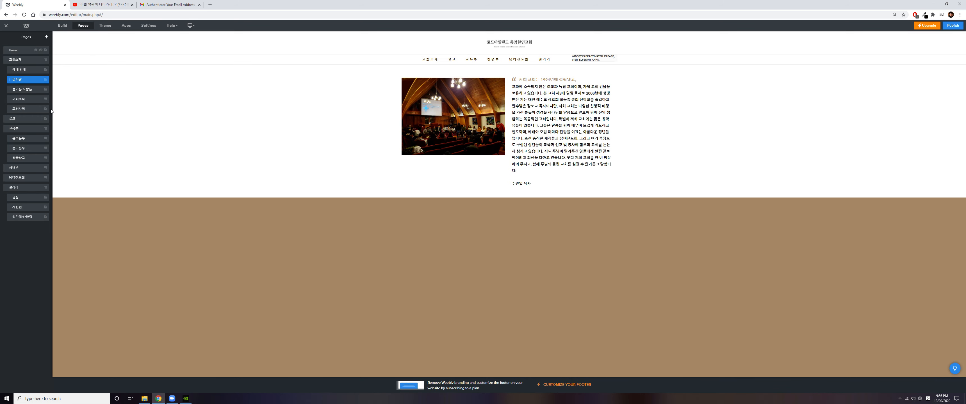
pyautogui.moveTo(30, 80); pyautogui.dragTo(33, 75)
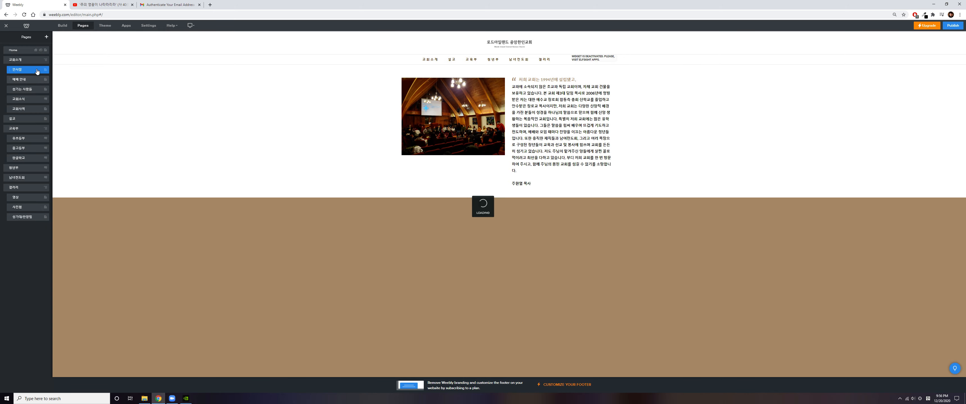
# - Review the 인사말 page's settings and the page types available for a new page
pyautogui.click(31, 74)
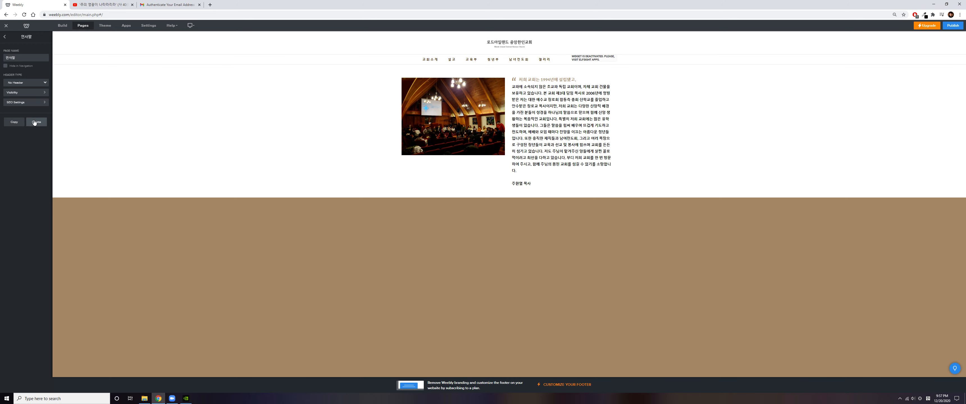
pyautogui.click(5, 36)
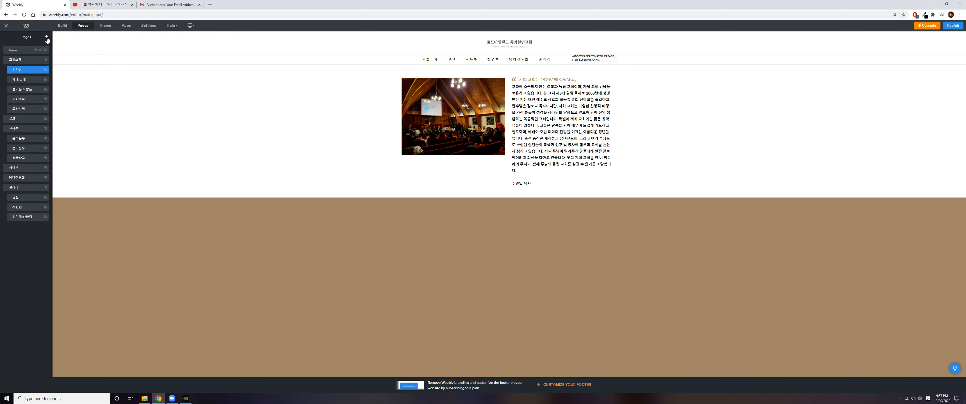
pyautogui.click(46, 38)
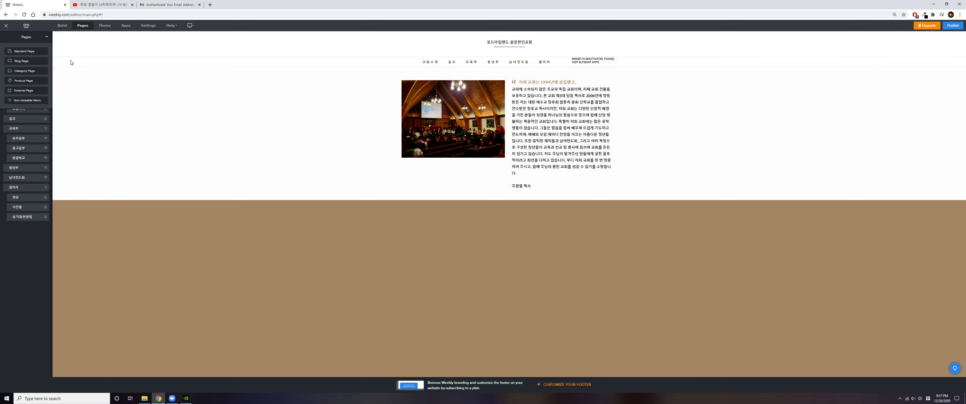
# - Open the 청년부 page and return to the home page in build mode
pyautogui.click(496, 63)
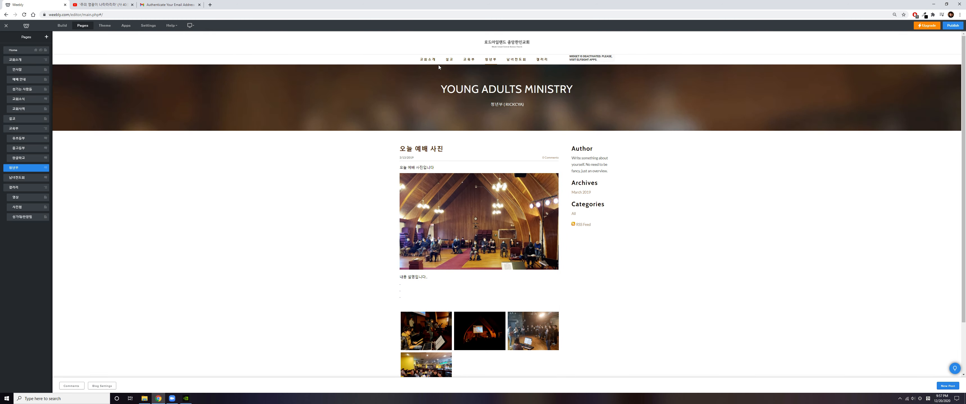
pyautogui.moveTo(426, 63)
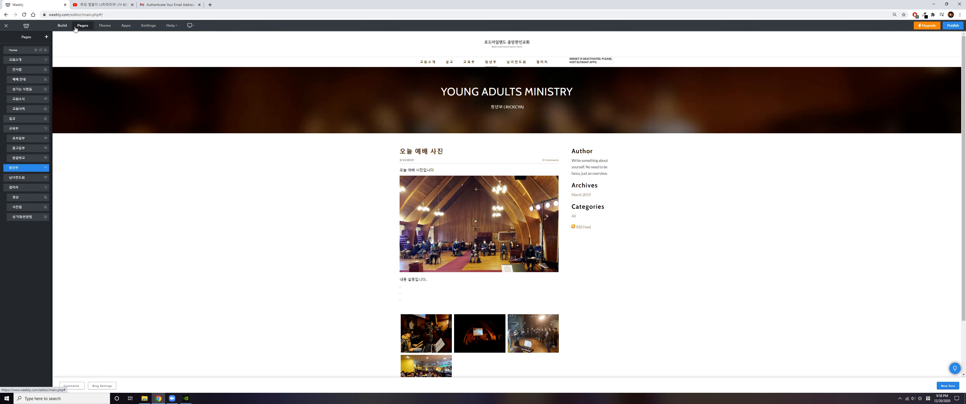
pyautogui.click(60, 26)
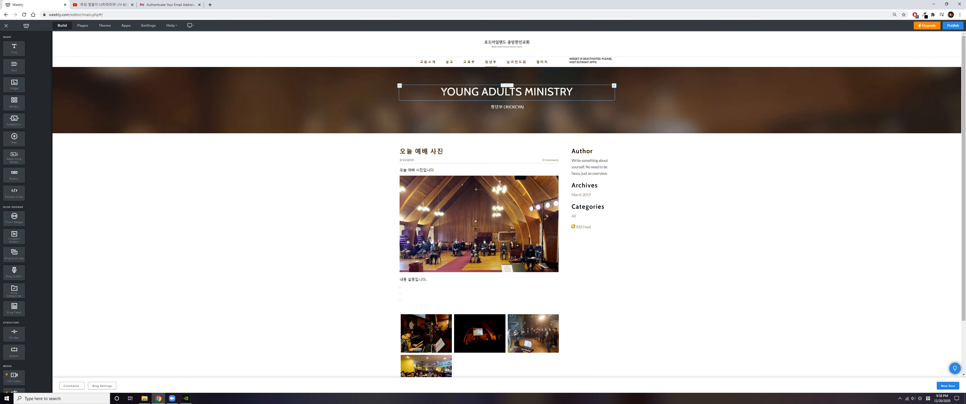
pyautogui.click(505, 47)
pyautogui.click(504, 47)
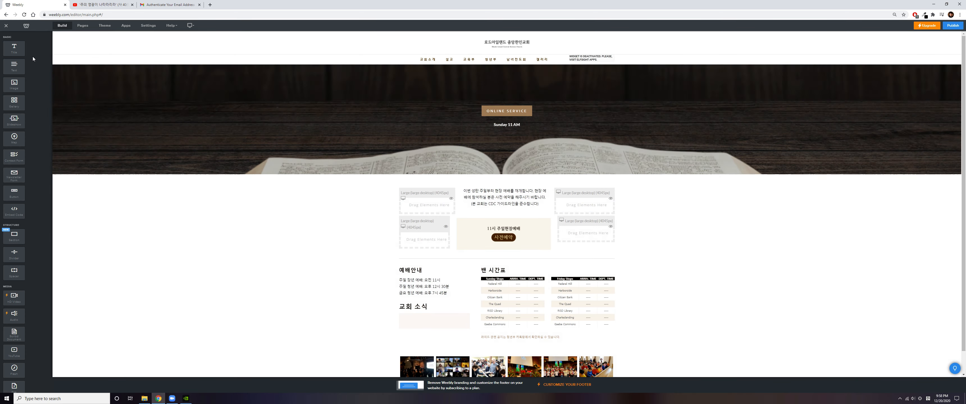
# - Add a title reading "온라인 예배 안내" spanning both columns above the 예배안내 and 밴 시간표 sections
pyautogui.scroll(-2, 393, 276)
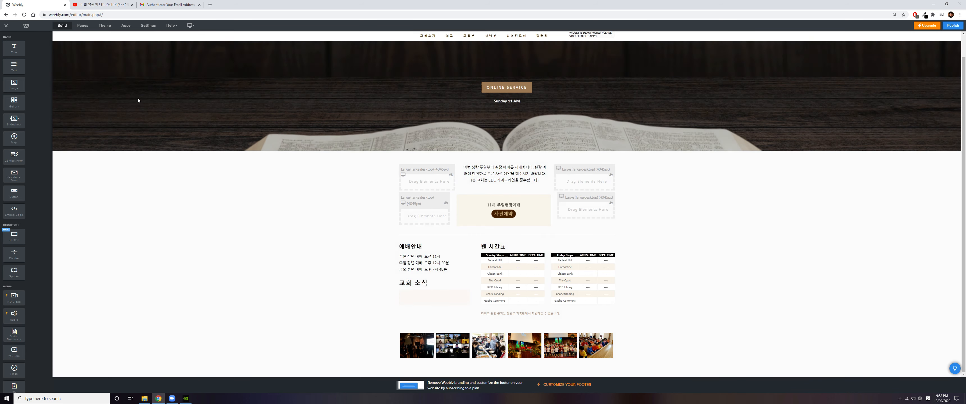
pyautogui.moveTo(15, 45); pyautogui.dragTo(427, 245)
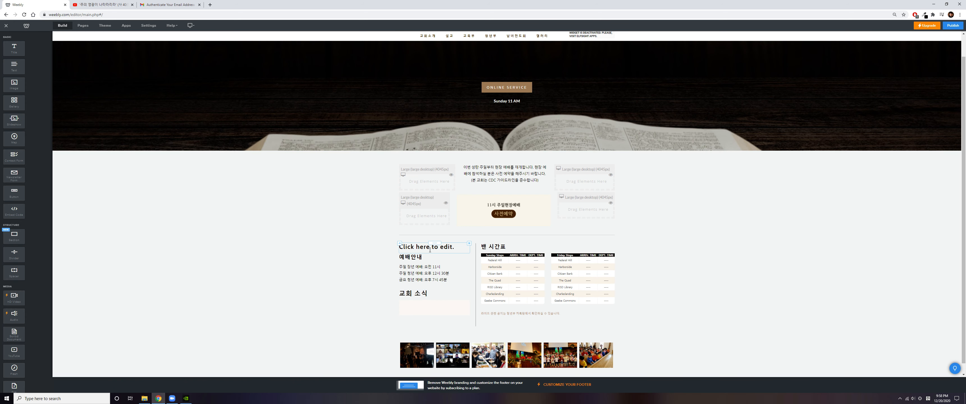
pyautogui.tripleClick(434, 248)
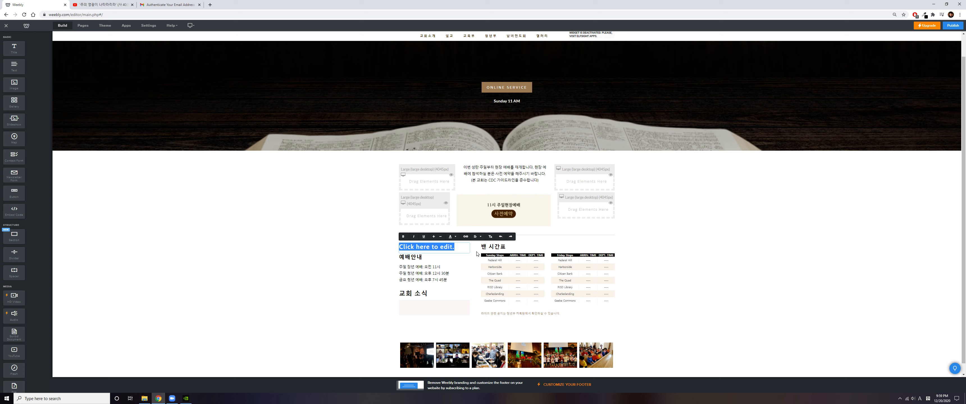
pyautogui.write('dhs')
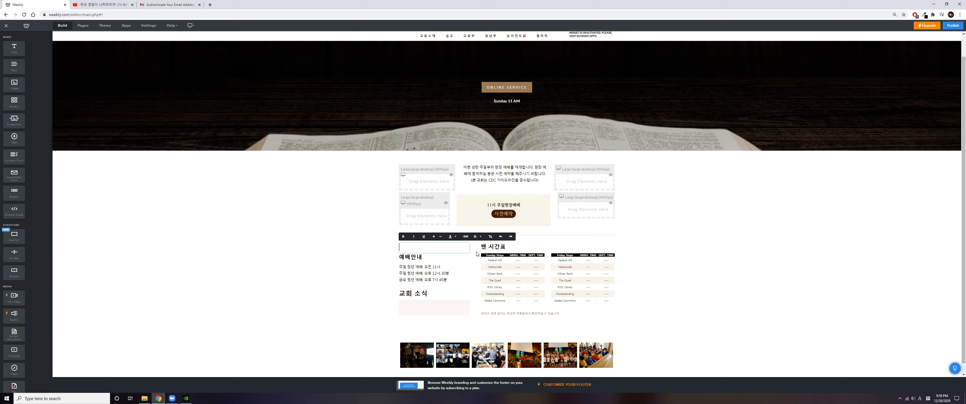
pyautogui.write('dhdsdhsfkdls dP')
pyautogui.click(369, 245)
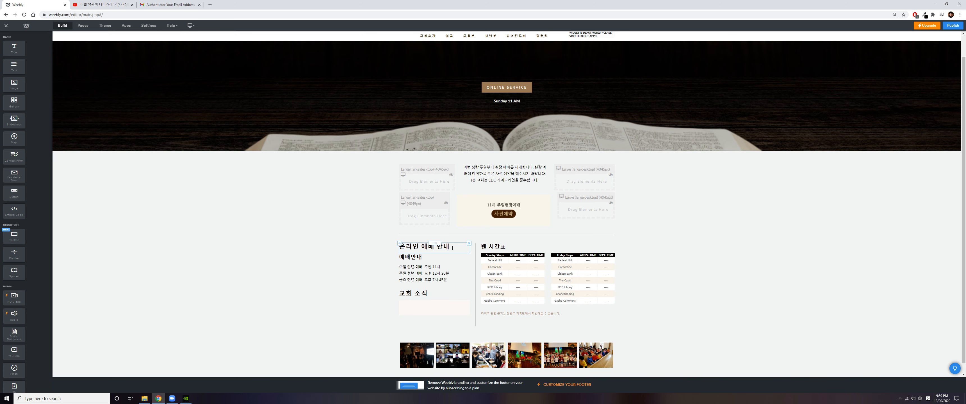
pyautogui.moveTo(436, 243); pyautogui.dragTo(507, 241)
# - Try centring the 온라인 예배 안내 title and set it back to left alignment
pyautogui.click(460, 245)
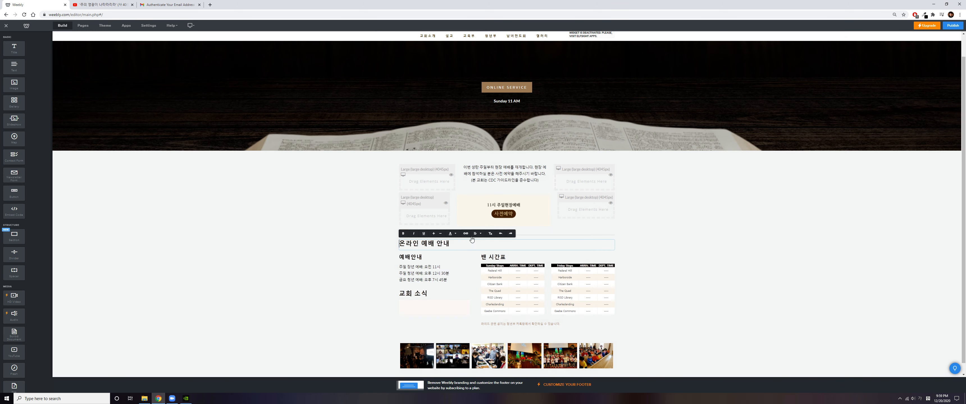
pyautogui.click(475, 233)
pyautogui.click(478, 248)
pyautogui.click(526, 233)
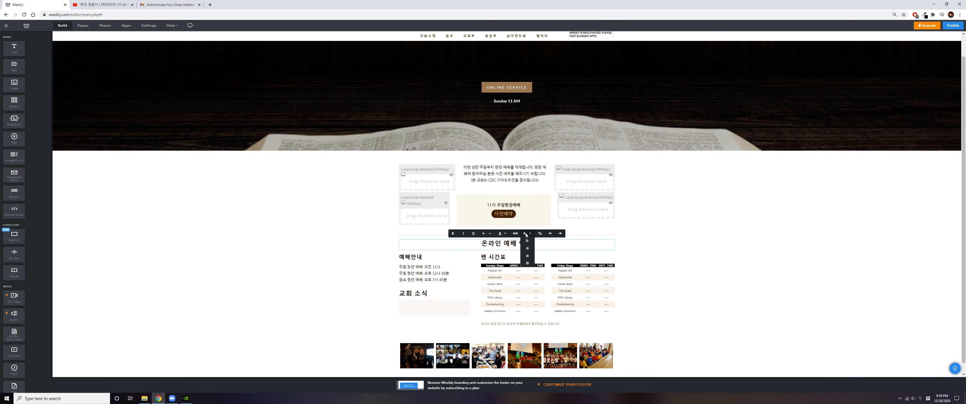
pyautogui.click(528, 242)
pyautogui.click(655, 251)
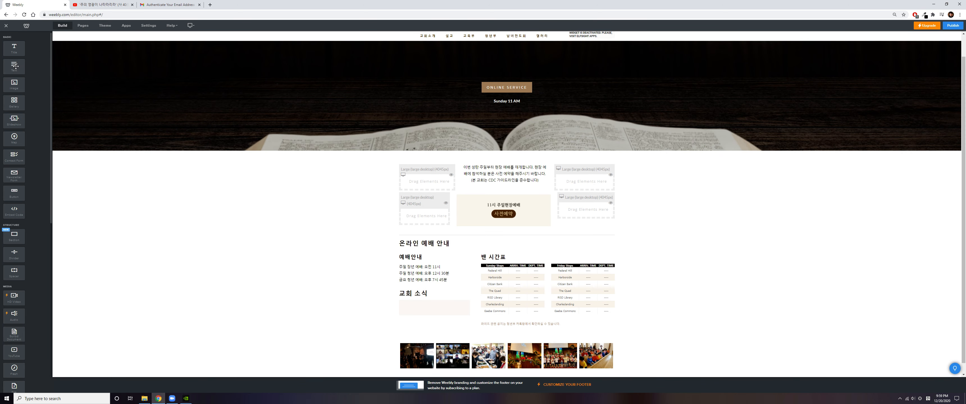
# - Add a text block below the 온라인 예배 안내 title reading "예배 안내에 대하여 설명드립니다" followed by placeholder lines of dashes
pyautogui.moveTo(18, 68); pyautogui.dragTo(455, 266)
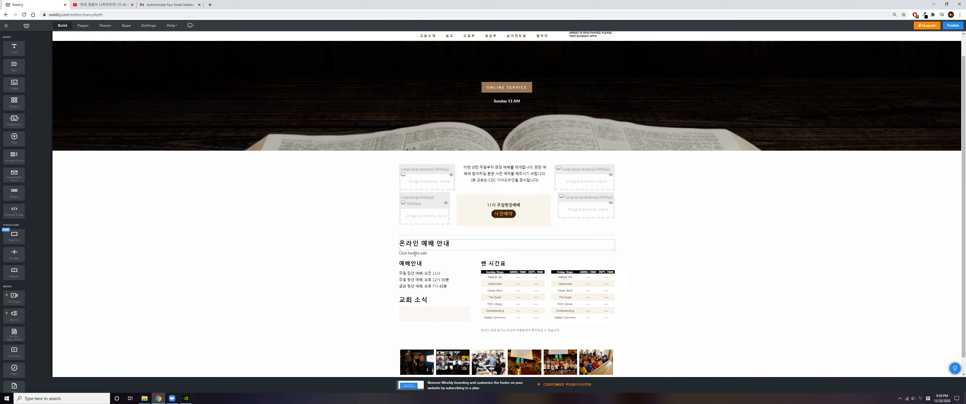
pyautogui.click(425, 254)
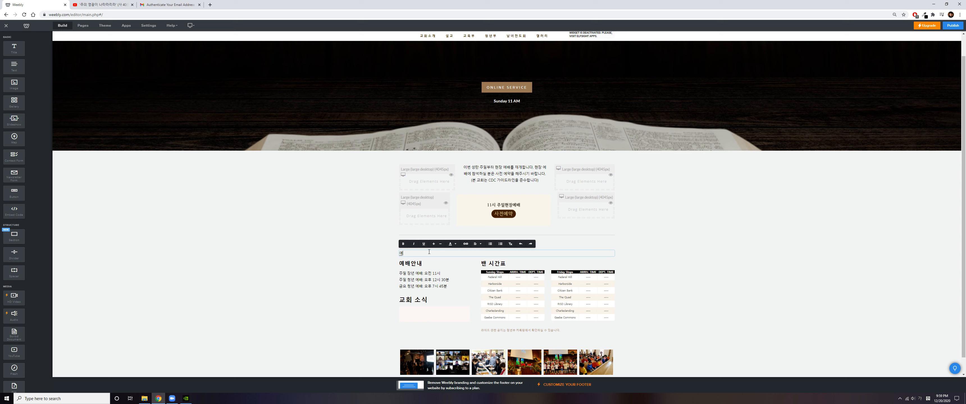
pyautogui.write('예배 안내에 대하여 설명드립니다.')
pyautogui.press('Return')
pyautogui.write('ㄴㅁㅇㄹ')
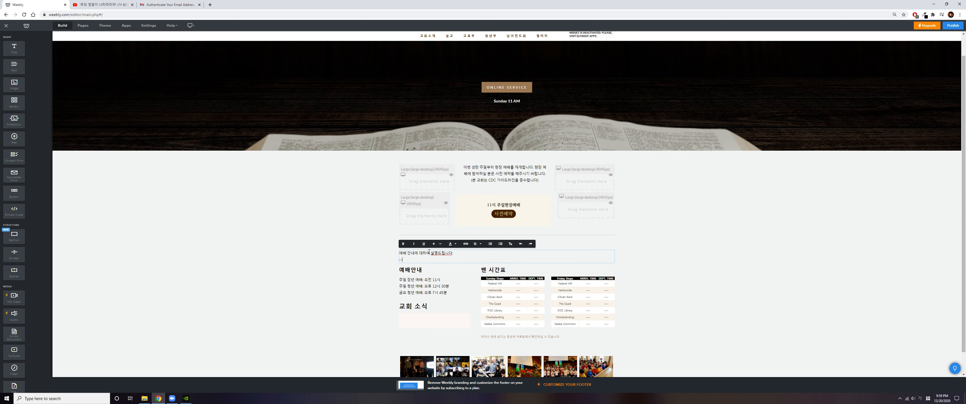
pyautogui.write('--')
pyautogui.press('Return')
pyautogui.write('---')
pyautogui.press('Return')
pyautogui.press('Return')
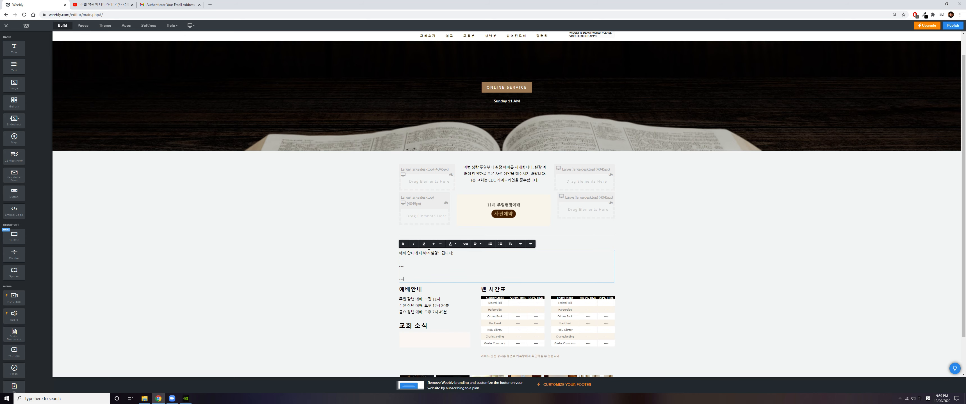
pyautogui.click(343, 255)
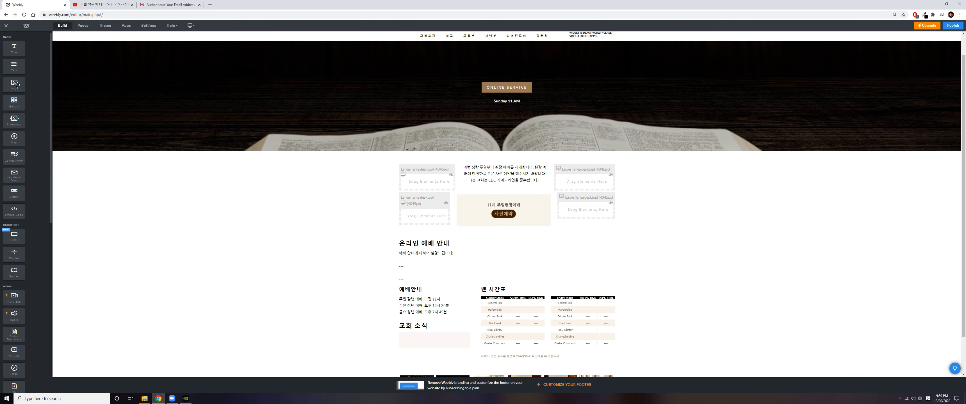
# - Insert an image below the new text block and upload the church thumbnail-17 picture from the Desktop
pyautogui.moveTo(11, 84); pyautogui.dragTo(435, 283)
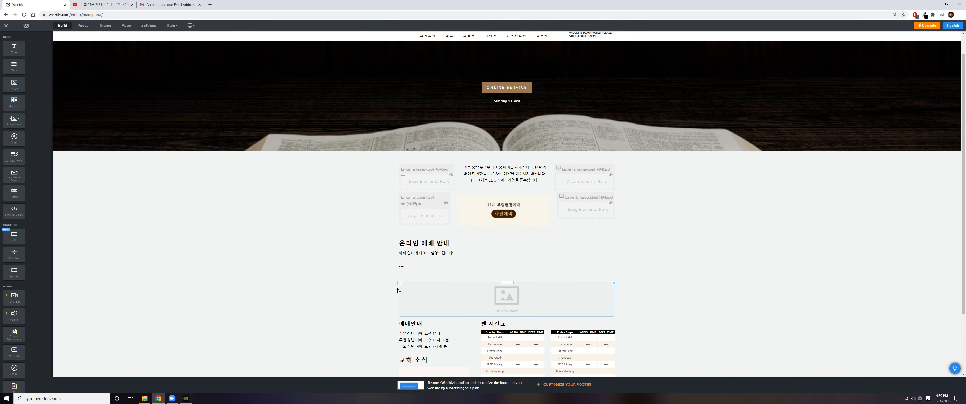
pyautogui.click(499, 303)
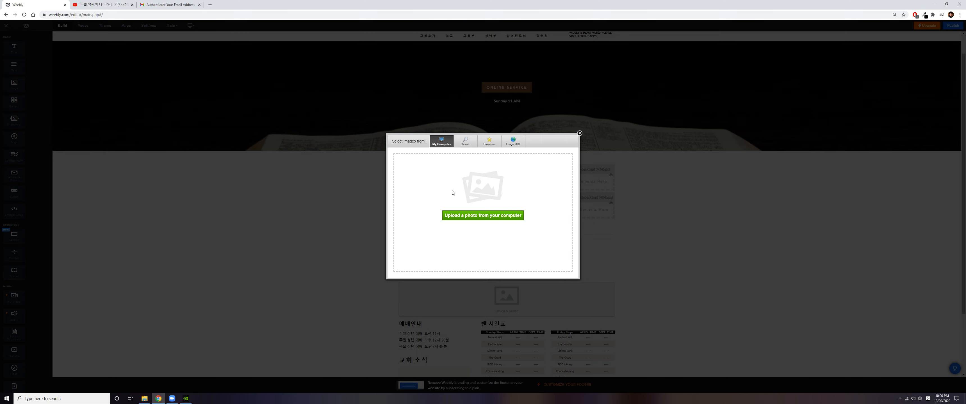
pyautogui.click(480, 216)
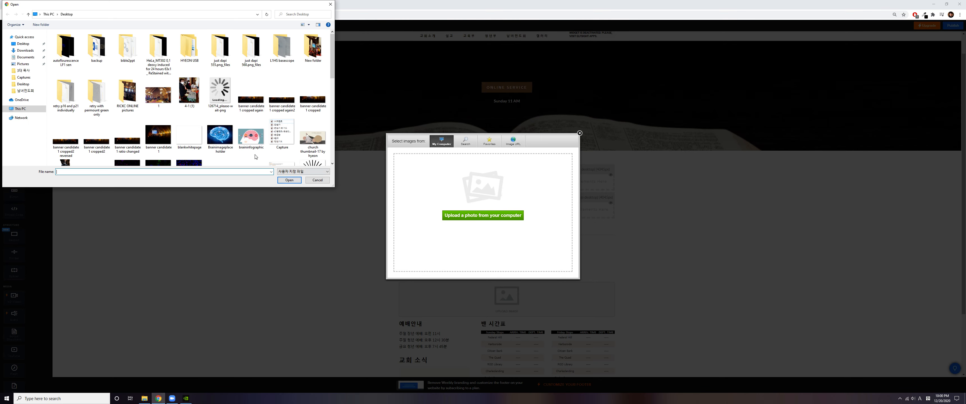
pyautogui.click(312, 137)
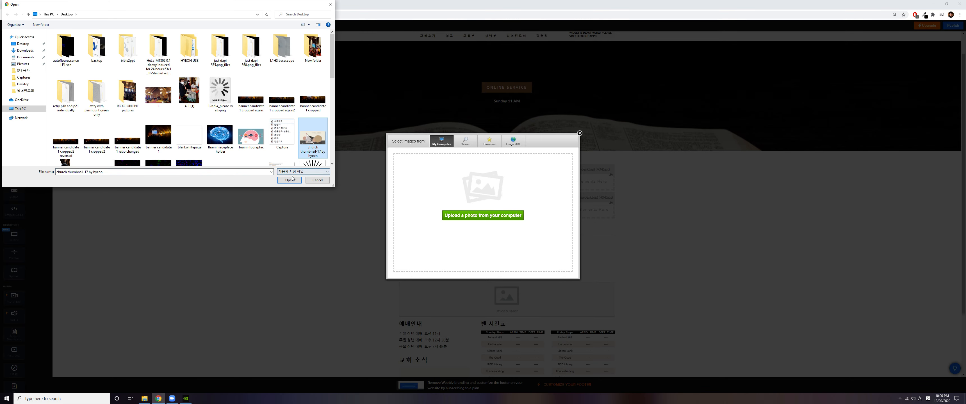
pyautogui.click(290, 180)
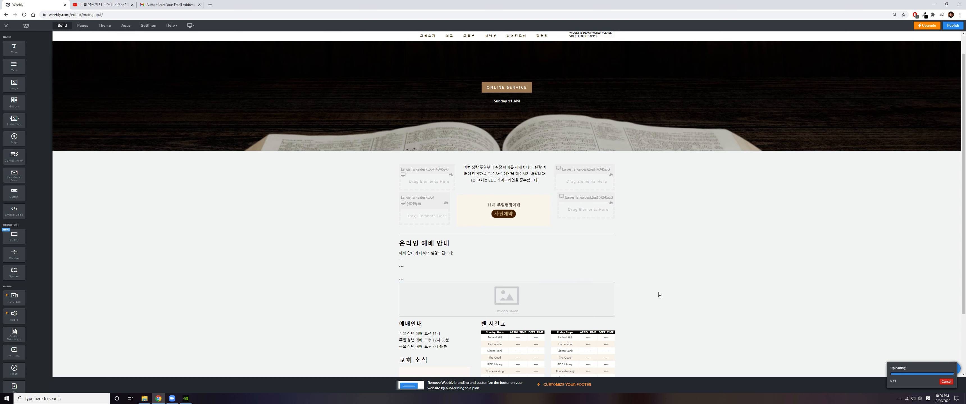
# - Add an empty image gallery directly below the church picture
pyautogui.scroll(-2, 380, 79)
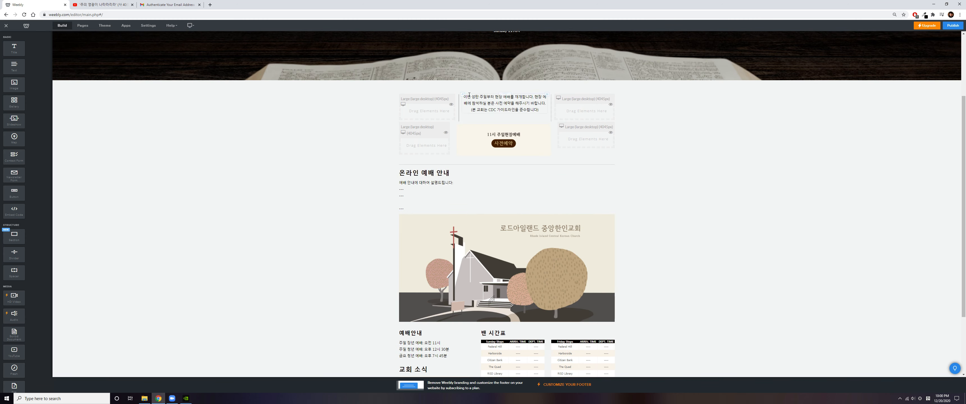
pyautogui.scroll(-2, 431, 303)
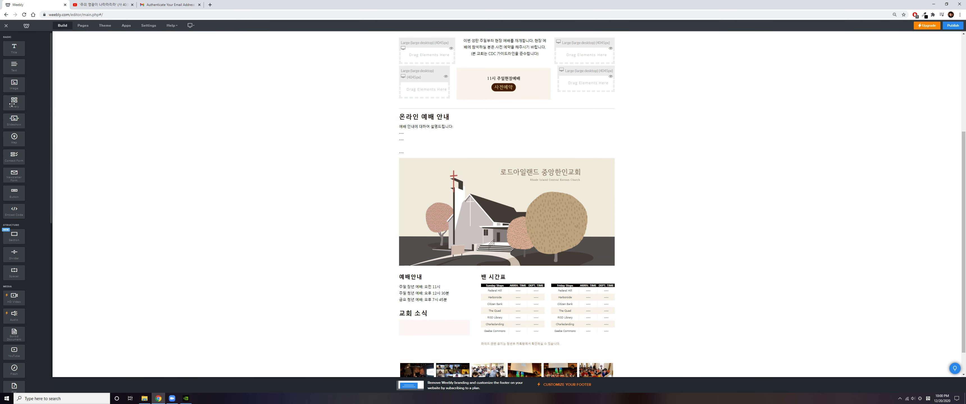
pyautogui.moveTo(12, 104); pyautogui.dragTo(484, 268)
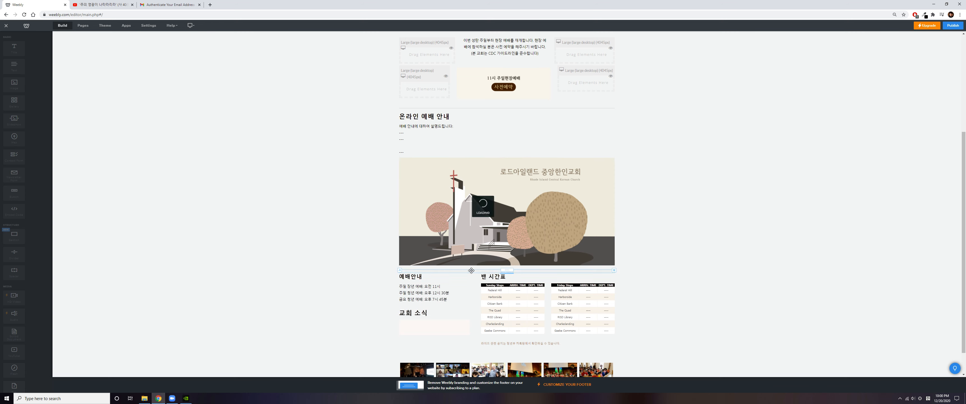
pyautogui.scroll(-3, 484, 300)
pyautogui.scroll(3, 511, 323)
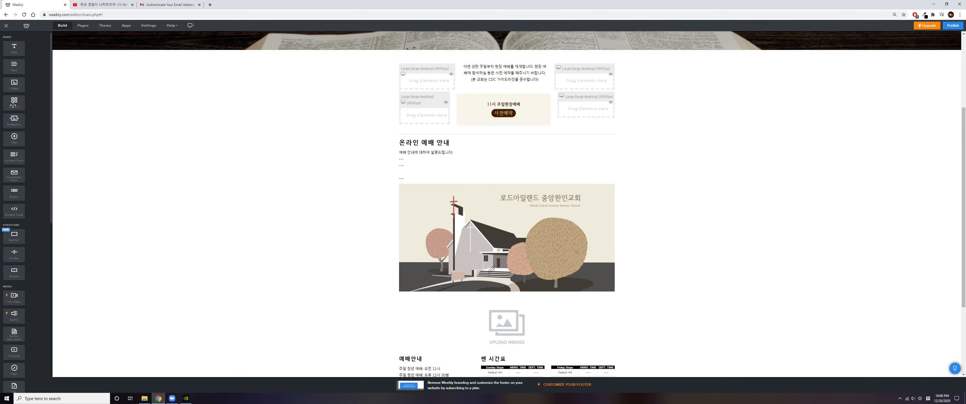
pyautogui.scroll(-2, 462, 323)
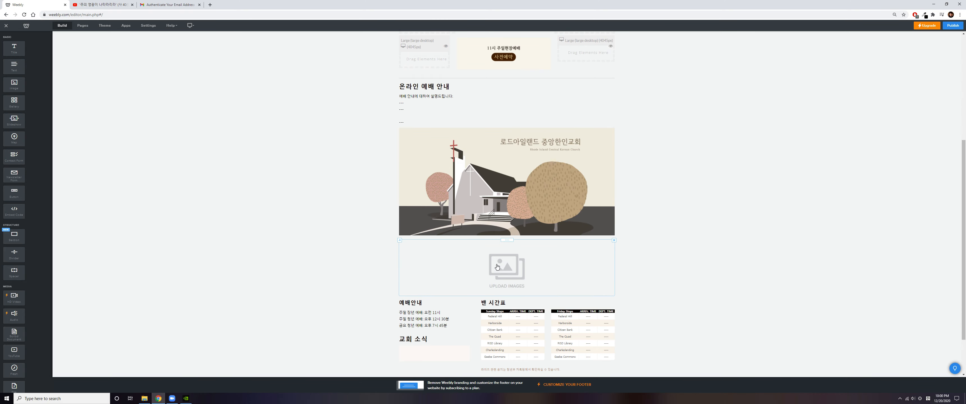
# - Upload the four consecutive church photos from the Desktop, from the choir picture to the praise band picture, into the empty gallery
pyautogui.click(506, 267)
pyautogui.click(482, 232)
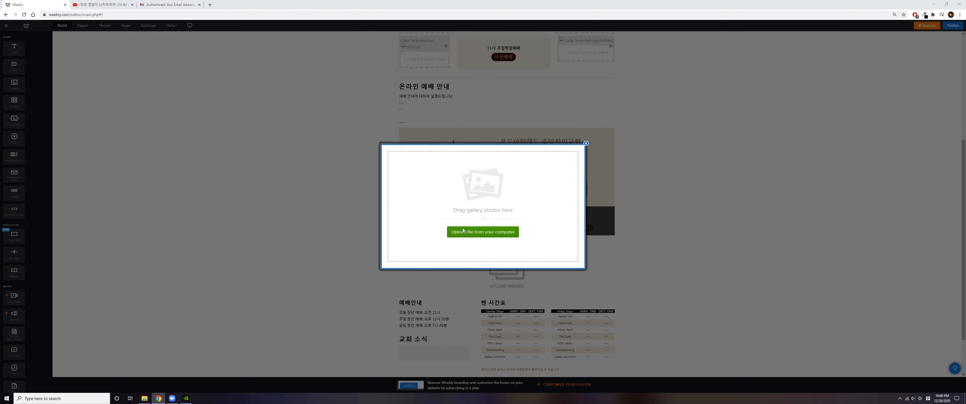
pyautogui.click(220, 72)
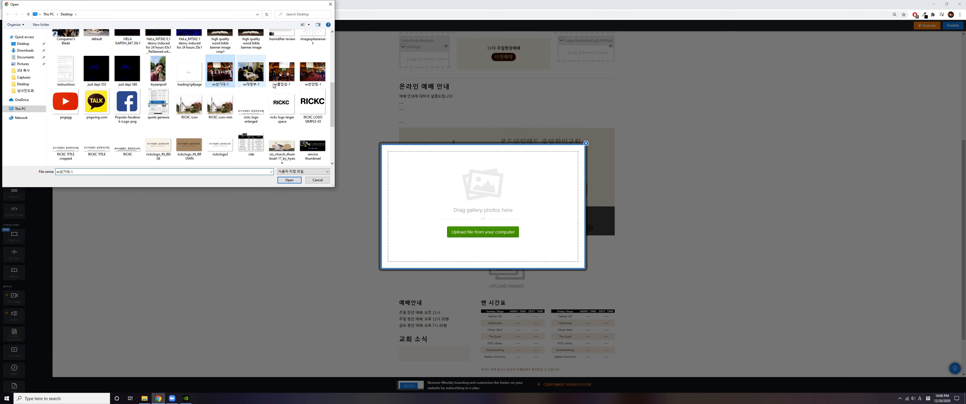
pyautogui.keyDown('shift'); pyautogui.click(312, 71); pyautogui.keyUp('shift')
pyautogui.click(289, 180)
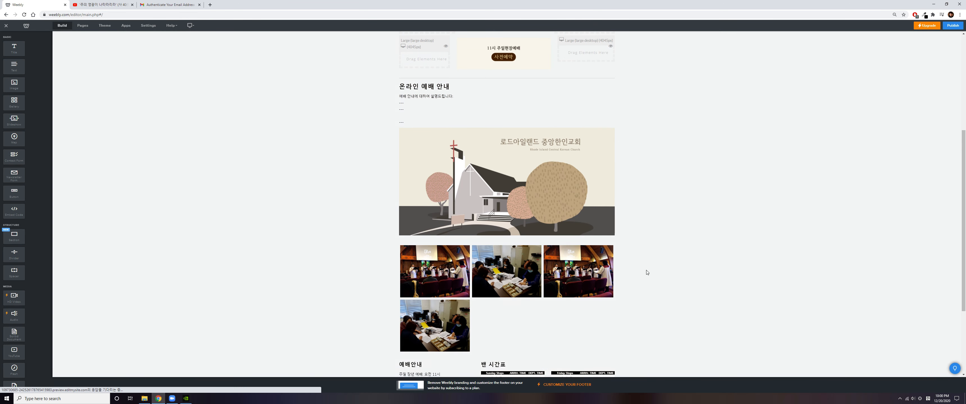
# - Insert a slideshow element directly below the four-photo gallery on the home page
pyautogui.scroll(-3, 574, 189)
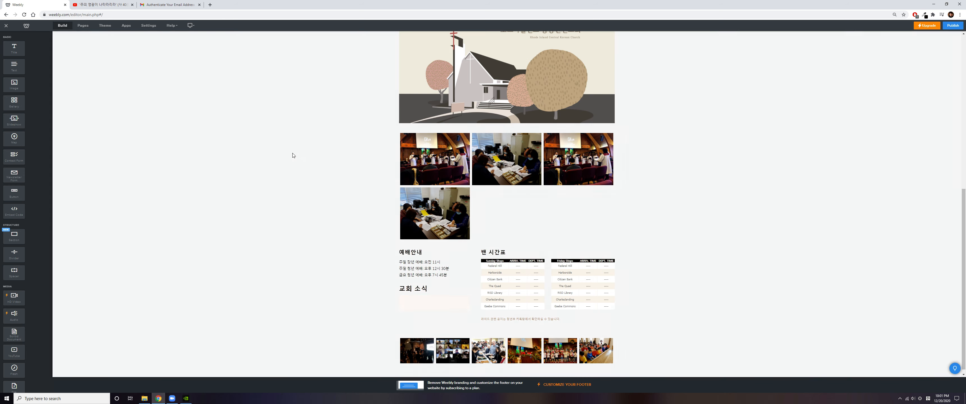
pyautogui.scroll(8, 530, 121)
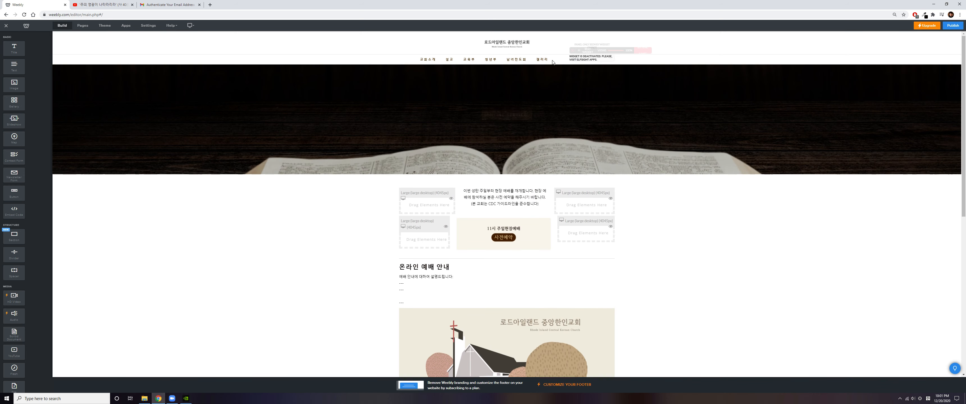
pyautogui.moveTo(552, 62)
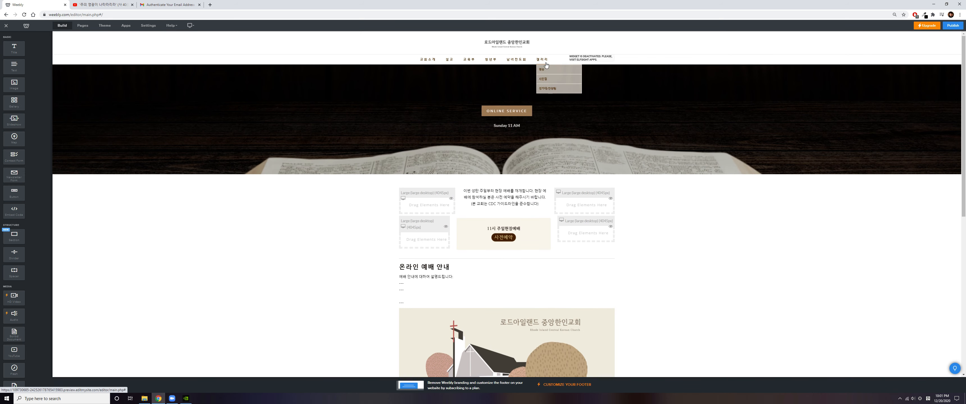
pyautogui.scroll(-7, 204, 225)
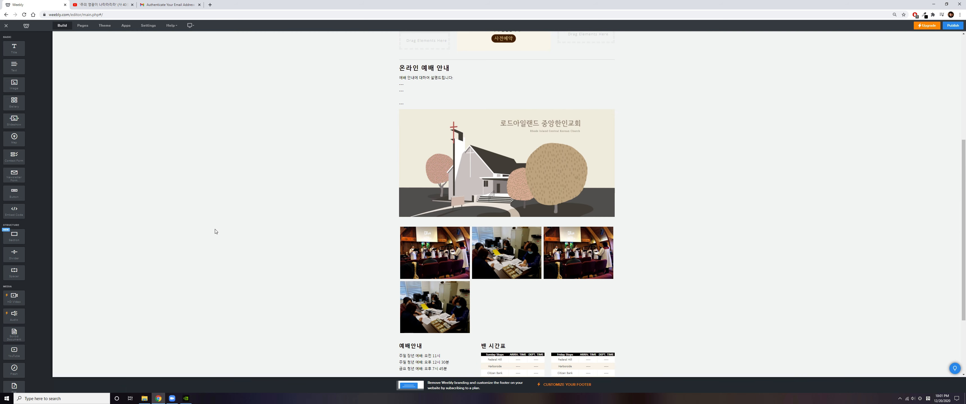
pyautogui.scroll(-1, 217, 201)
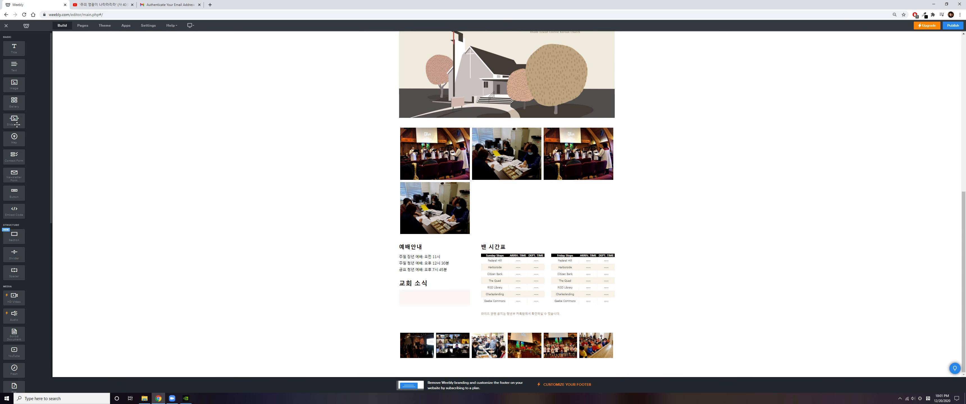
pyautogui.moveTo(13, 119); pyautogui.dragTo(497, 240)
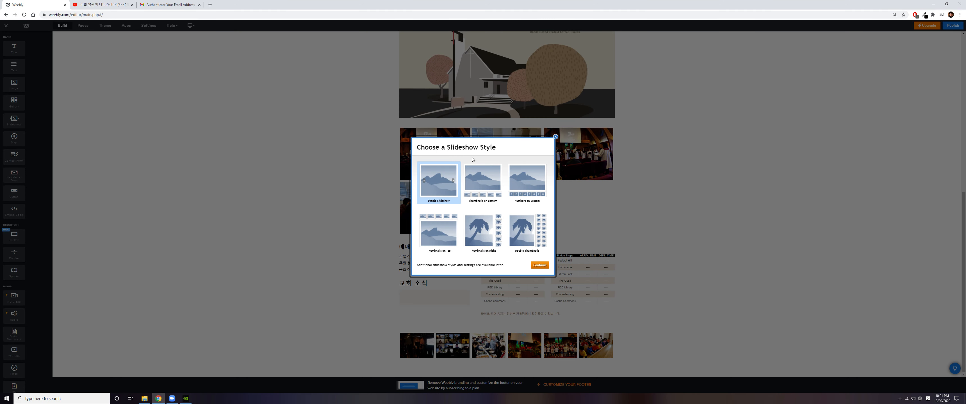
# - Compare the available slideshow styles and apply Thumbnails on Bottom to the new slideshow
pyautogui.click(480, 183)
pyautogui.click(530, 184)
pyautogui.click(532, 226)
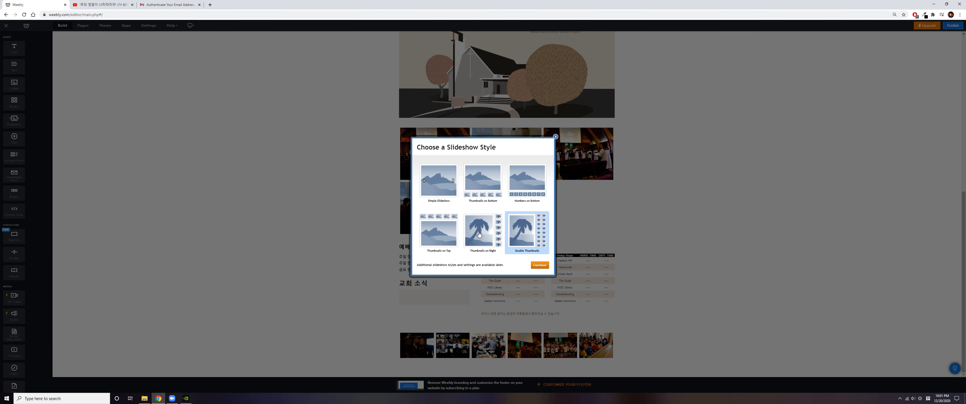
pyautogui.click(479, 235)
pyautogui.click(447, 234)
pyautogui.click(440, 199)
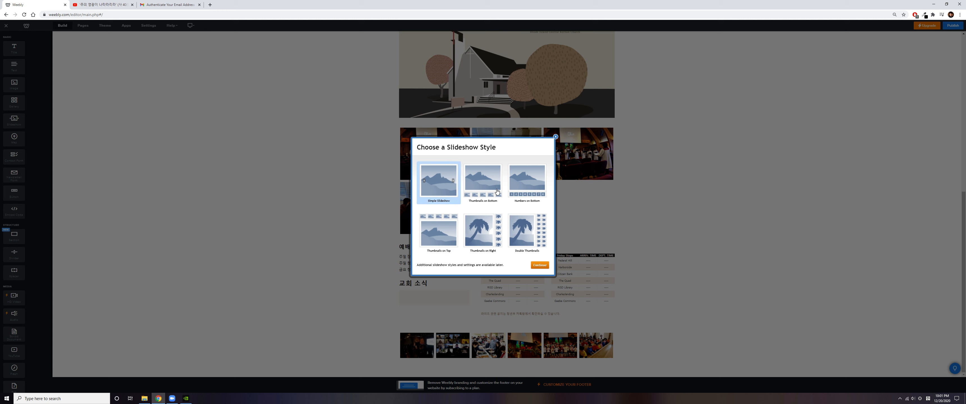
pyautogui.click(496, 192)
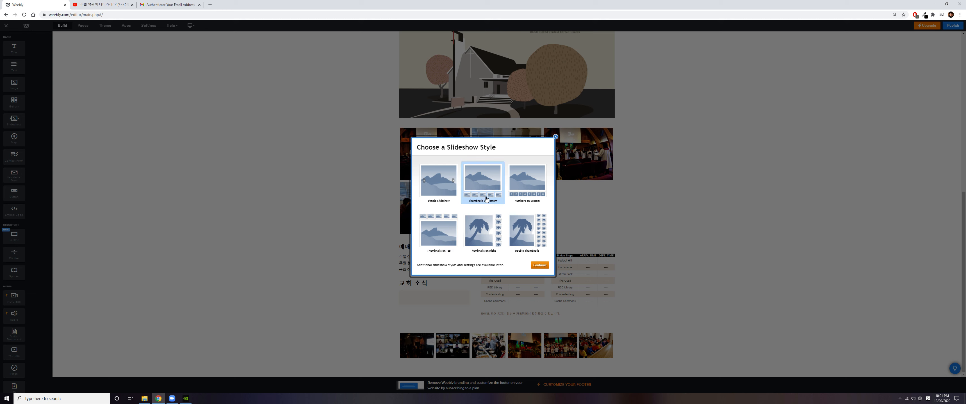
pyautogui.click(540, 265)
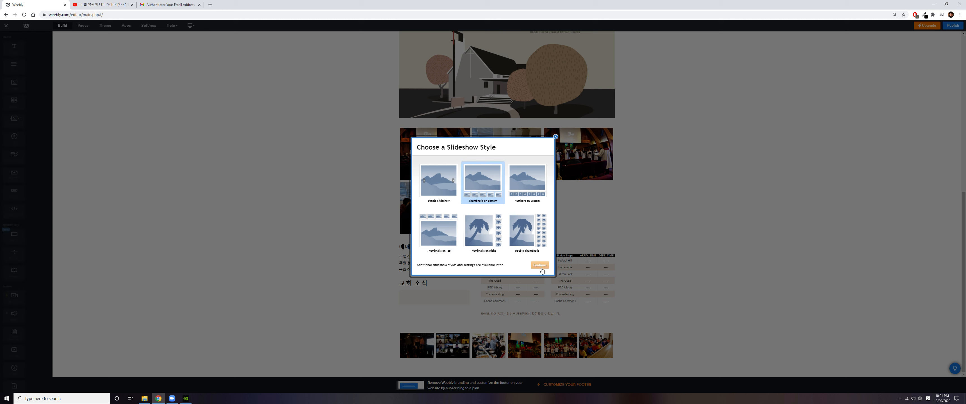
# - Upload the same four church photos from the Desktop to the slideshow and save its photo set
pyautogui.click(491, 239)
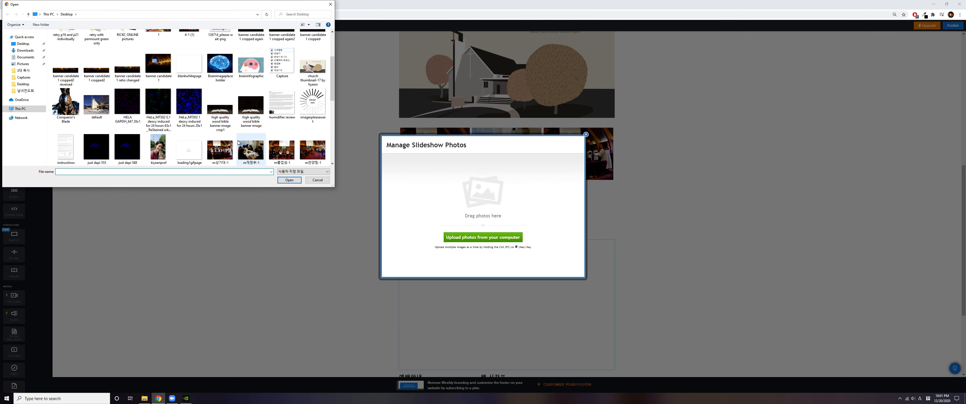
pyautogui.click(220, 149)
pyautogui.keyDown('shift'); pyautogui.click(313, 150); pyautogui.keyUp('shift')
pyautogui.click(289, 180)
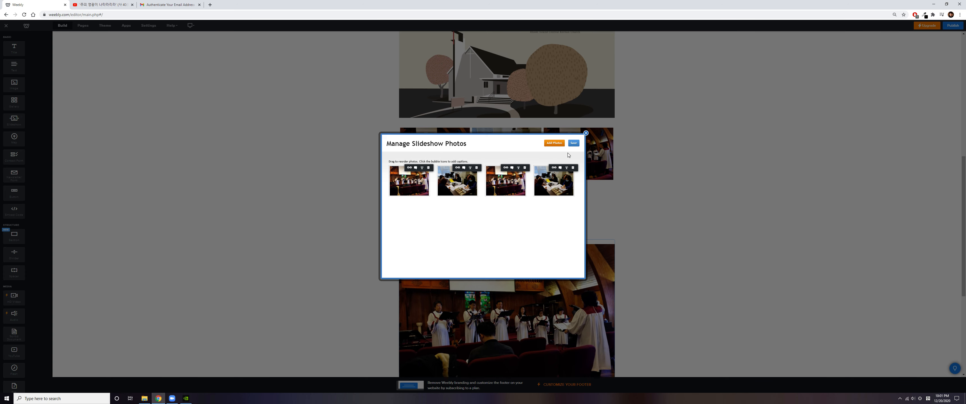
pyautogui.click(573, 144)
# - Test the slideshow by switching photos with its thumbnails and arrows, and by starting and pausing automatic playback
pyautogui.scroll(-3, 490, 216)
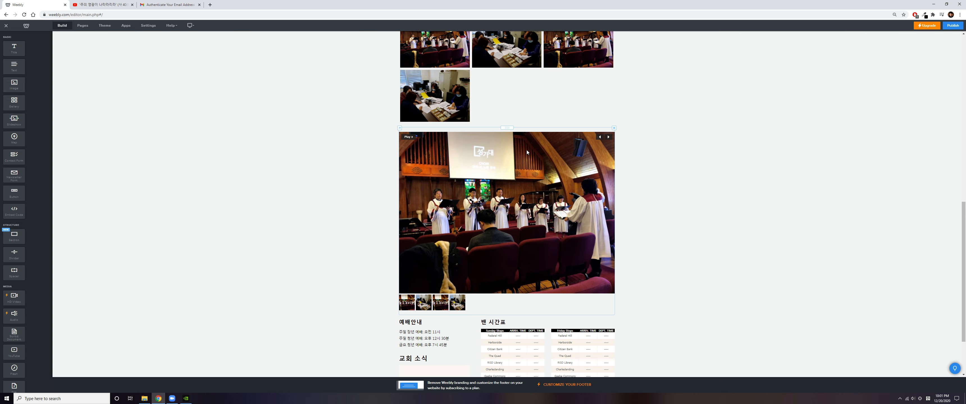
pyautogui.click(417, 299)
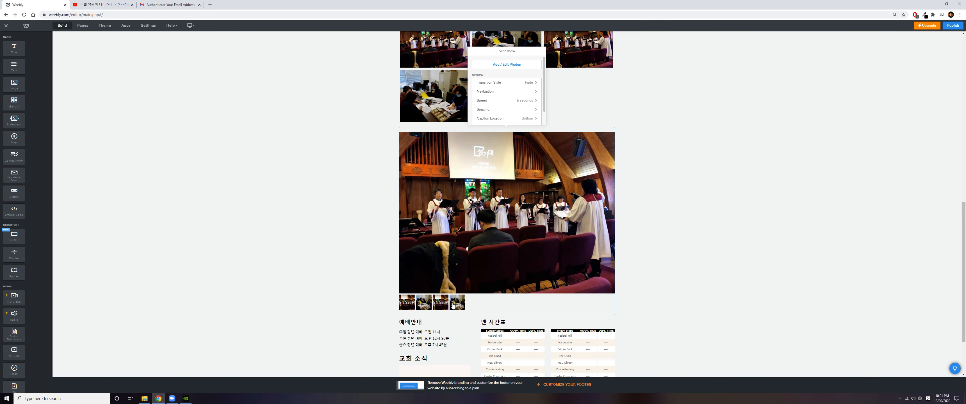
pyautogui.click(455, 304)
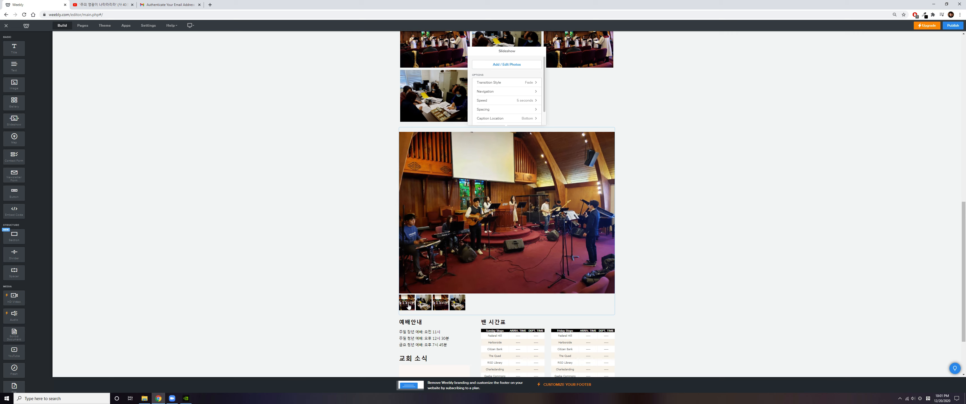
pyautogui.click(409, 306)
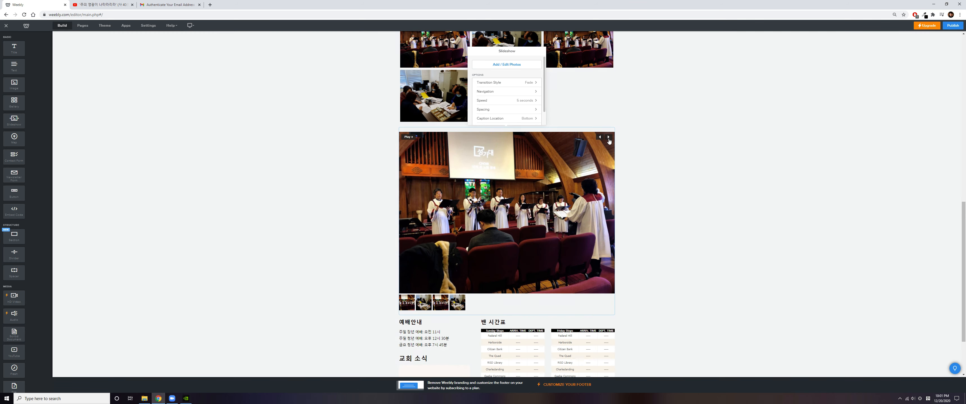
pyautogui.click(608, 139)
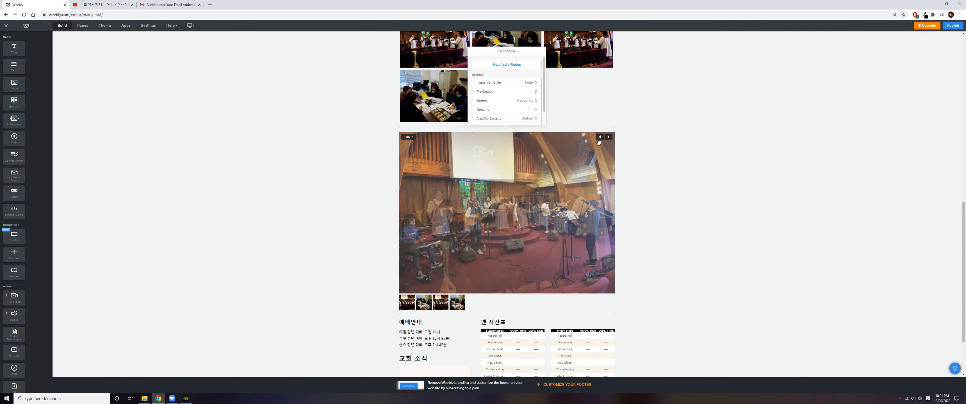
pyautogui.click(599, 138)
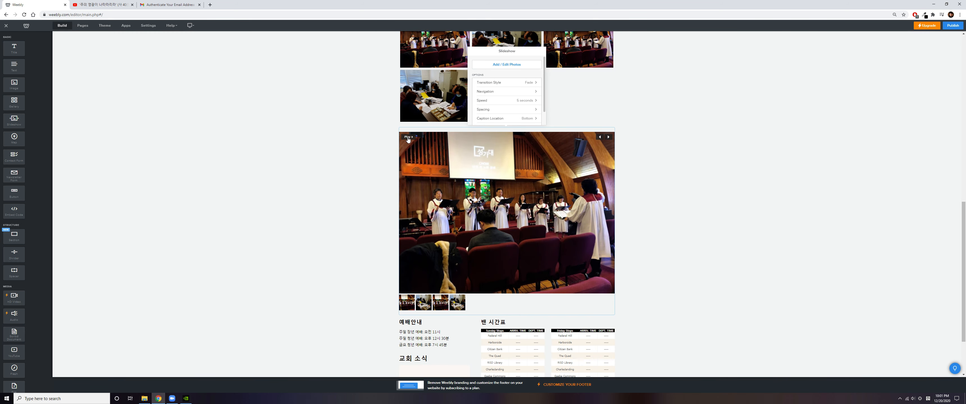
pyautogui.click(408, 137)
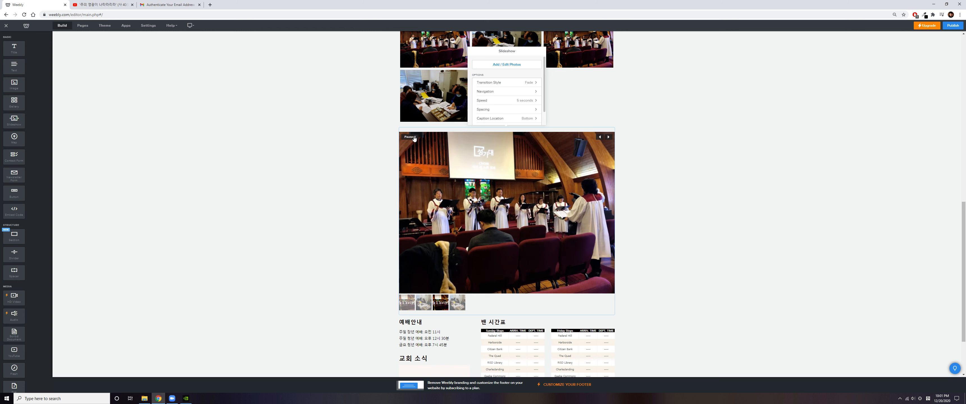
pyautogui.click(409, 137)
# - Examine the gallery's options and its image upload dialog, and close the dialog without adding photos
pyautogui.scroll(3, 506, 160)
pyautogui.click(675, 220)
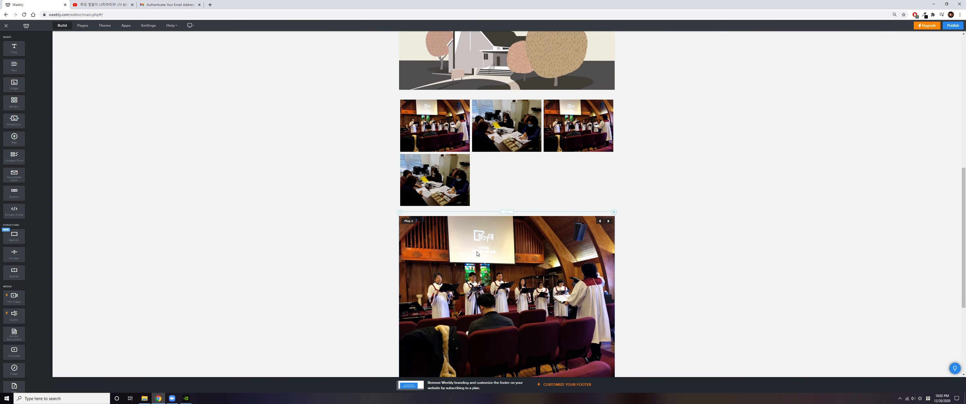
pyautogui.click(515, 168)
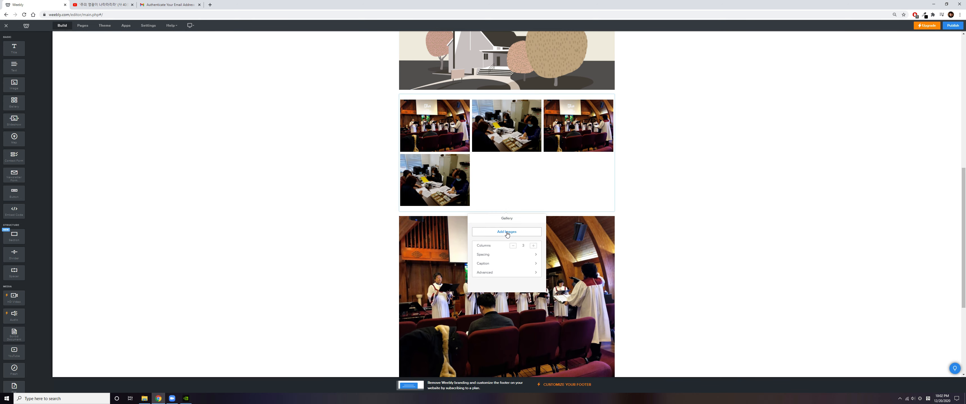
pyautogui.click(507, 233)
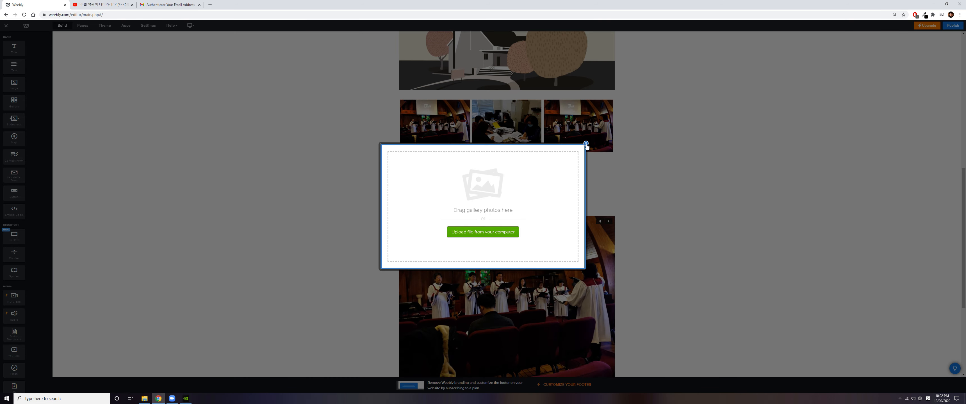
pyautogui.click(586, 143)
# - Reorder the slideshow photos so the two meeting pictures come before the two choir pictures, and save the order
pyautogui.click(472, 199)
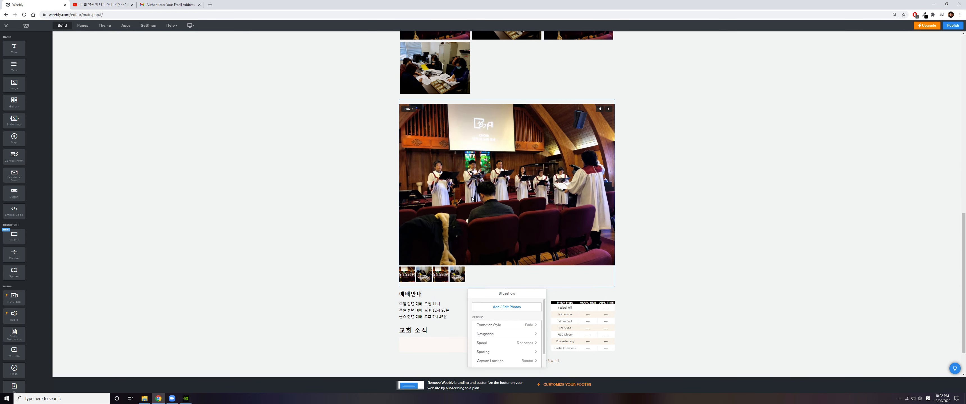
pyautogui.click(509, 307)
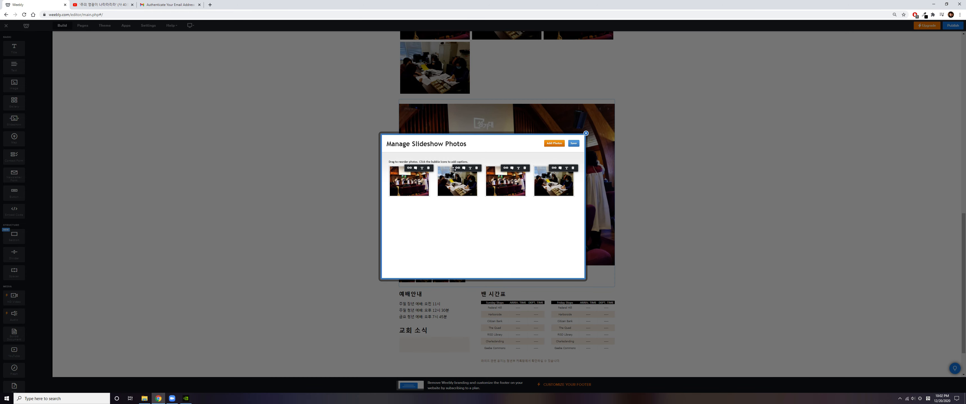
pyautogui.moveTo(451, 187); pyautogui.dragTo(553, 186)
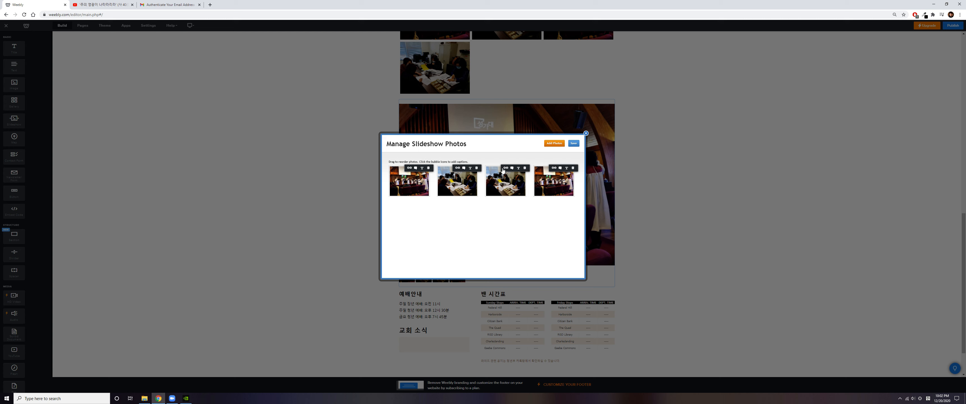
pyautogui.moveTo(418, 183); pyautogui.dragTo(503, 188)
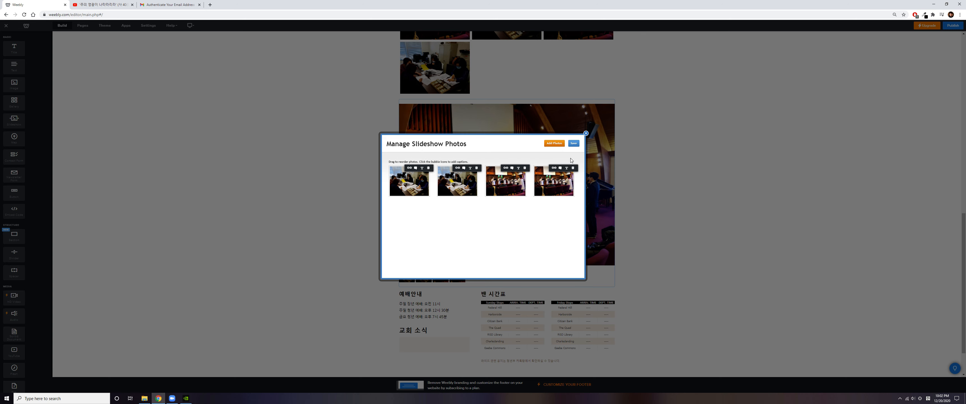
pyautogui.click(574, 145)
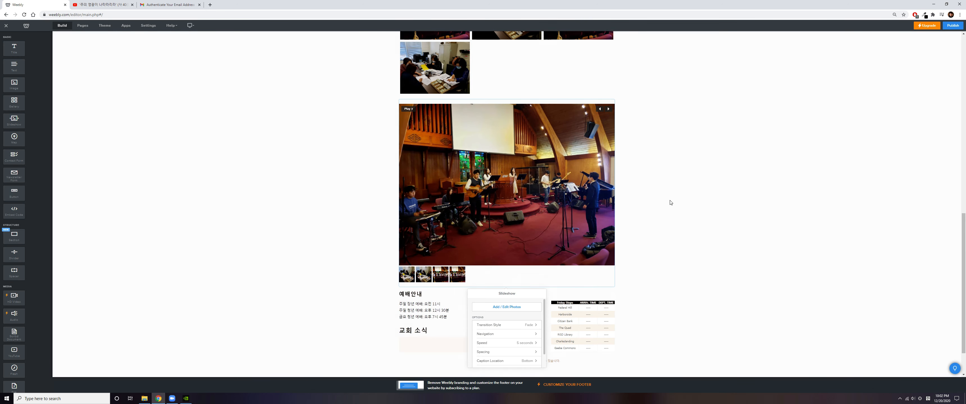
# - Review the photo order in the slideshow's photo manager and close it without changes
pyautogui.scroll(4, 666, 209)
pyautogui.scroll(2, 664, 210)
pyautogui.scroll(-6, 664, 210)
pyautogui.click(413, 246)
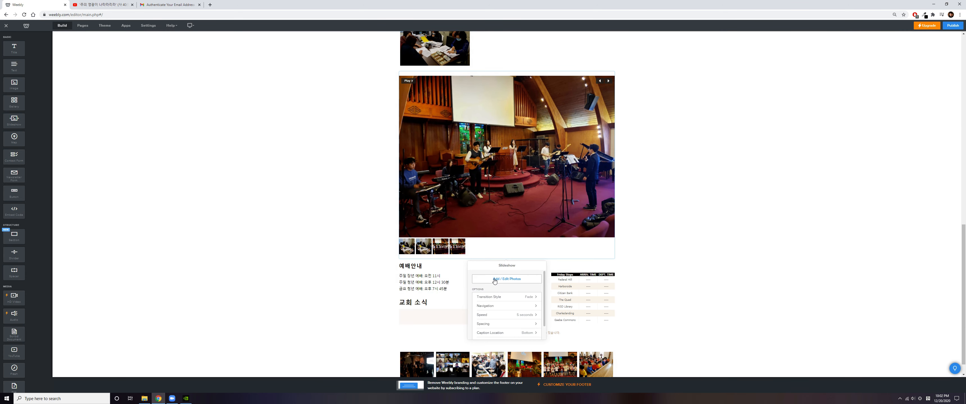
pyautogui.click(495, 279)
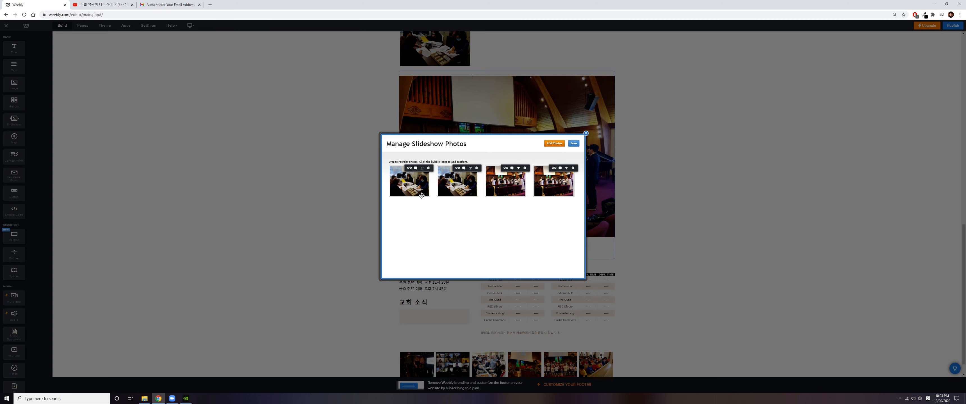
pyautogui.click(585, 134)
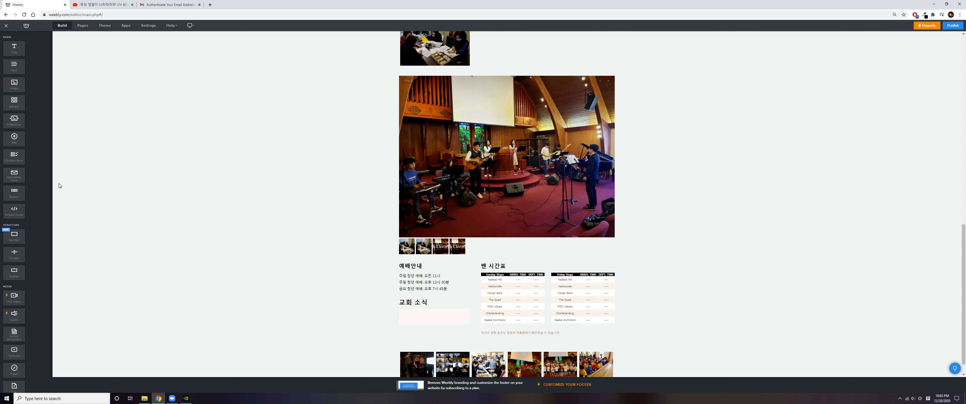
# - Browse the remaining page elements in the Structure, Media, Ecommerce and More groups
pyautogui.scroll(-5, 33, 205)
pyautogui.scroll(5, 32, 204)
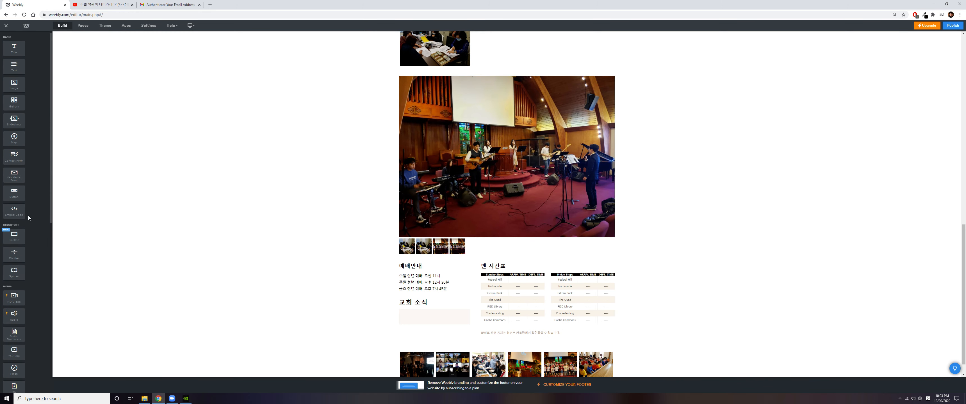
pyautogui.scroll(-5, 27, 215)
pyautogui.scroll(-2, 28, 215)
pyautogui.scroll(2, 29, 216)
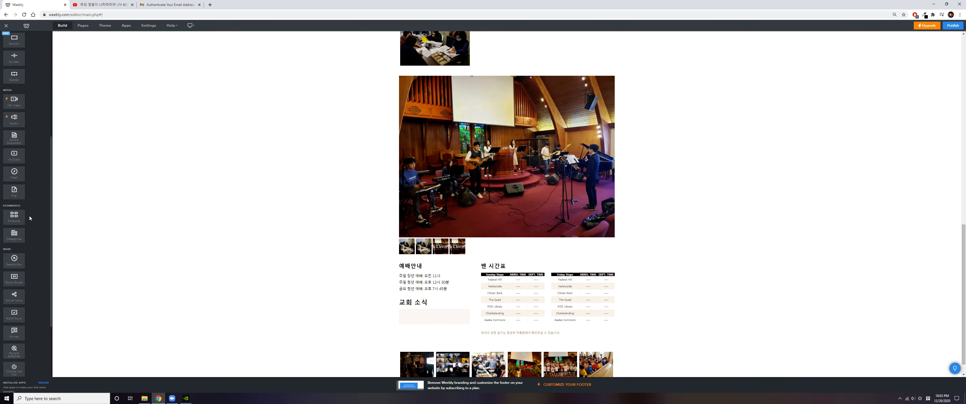
# - Add a YouTube element to the home page directly below the slideshow
pyautogui.scroll(-3, 29, 216)
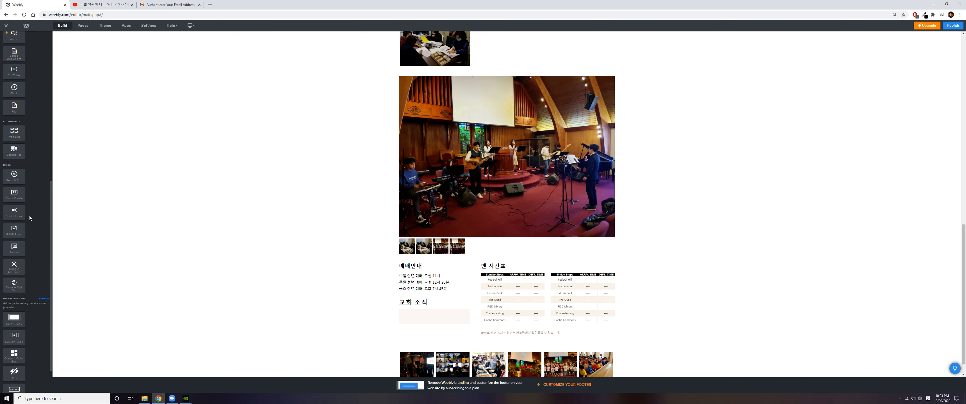
pyautogui.scroll(5, 31, 220)
pyautogui.scroll(4, 31, 220)
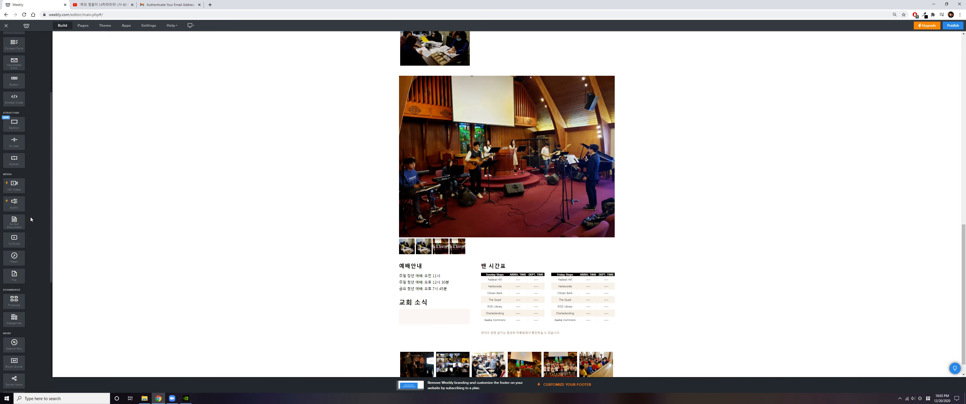
pyautogui.scroll(-3, 31, 221)
pyautogui.moveTo(15, 241); pyautogui.dragTo(498, 261)
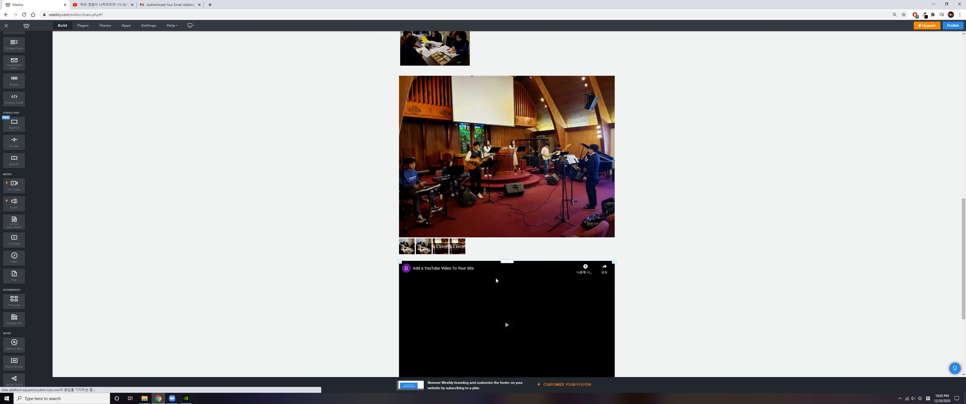
pyautogui.scroll(-3, 510, 262)
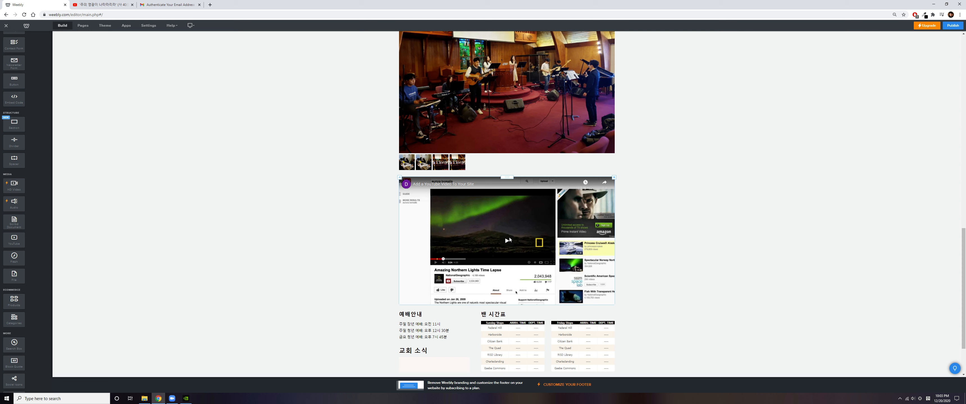
# - Open the YouTube element's settings and copy the share link of the sermon video '주의 영광이 나타나리라' (사 40:5-9) on YouTube
pyautogui.click(495, 212)
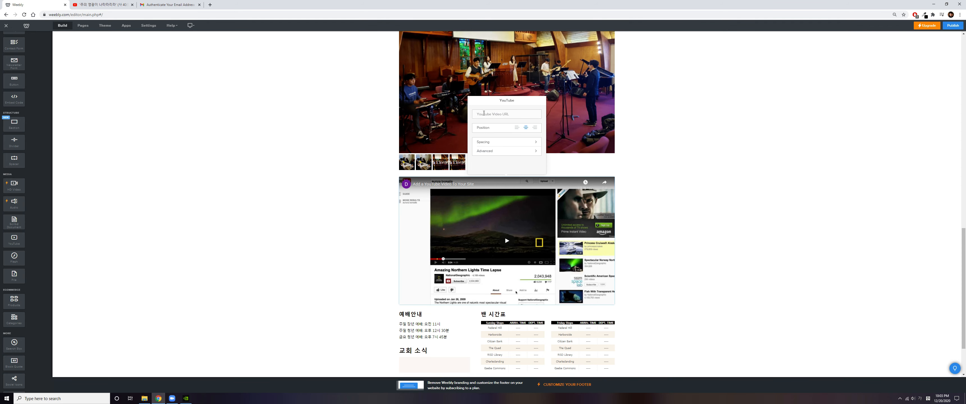
pyautogui.click(100, 4)
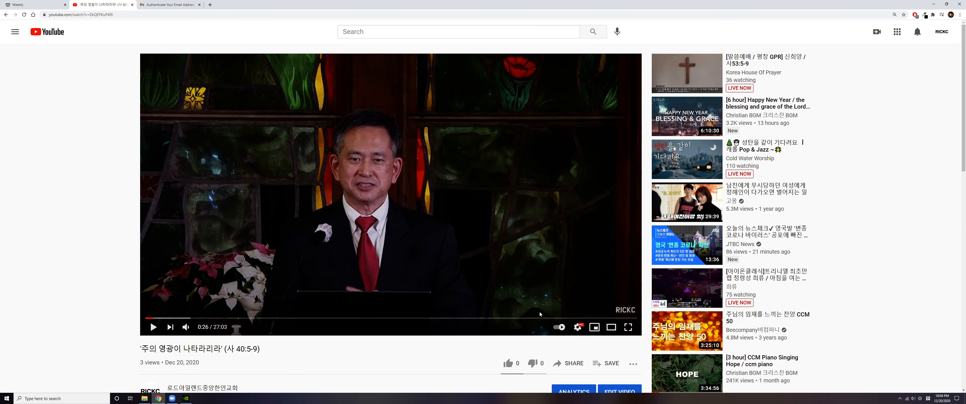
pyautogui.click(572, 366)
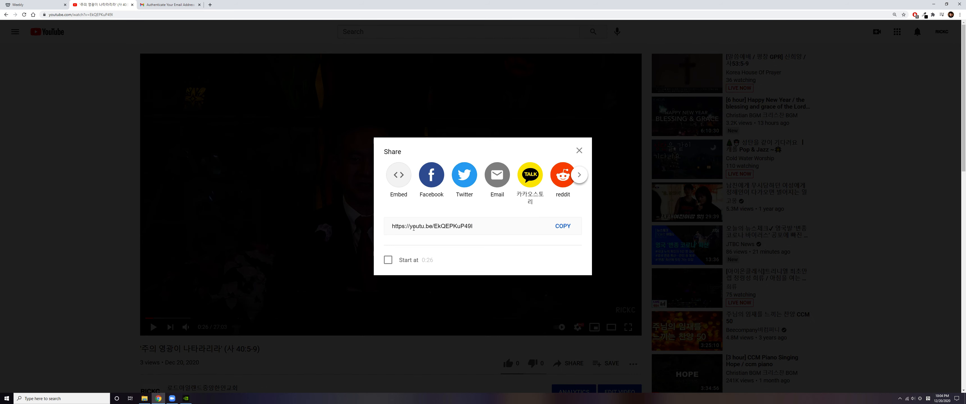
pyautogui.click(562, 226)
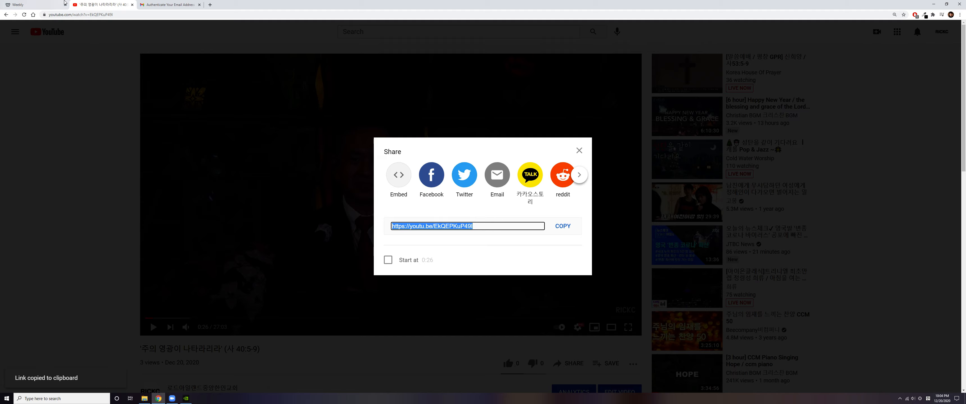
# - Return to the Weebly editor and set the copied link as the YouTube element's video URL
pyautogui.click(50, 5)
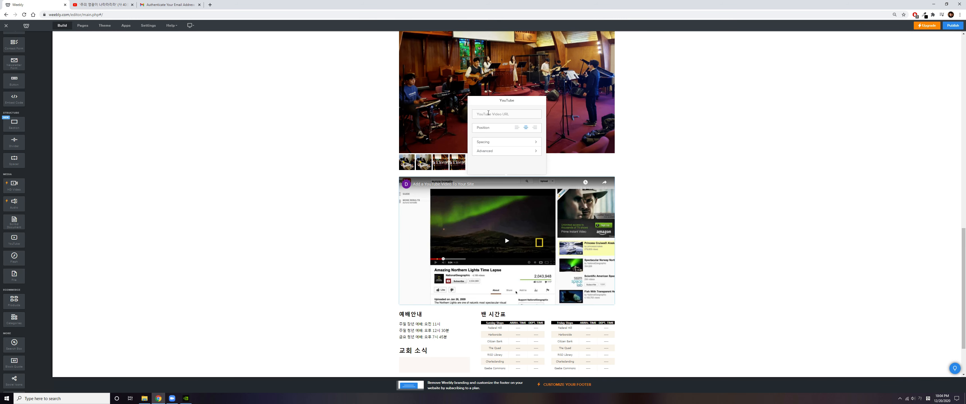
pyautogui.click(488, 113)
pyautogui.hotkey('ctrl', 'v')
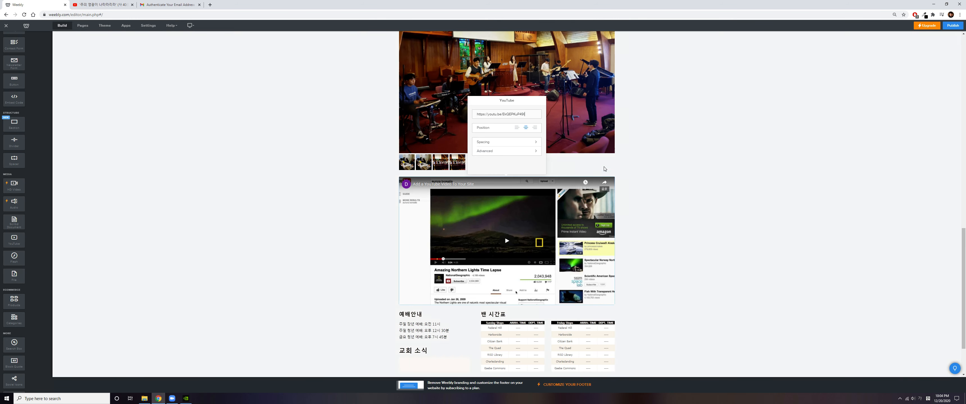
pyautogui.click(643, 173)
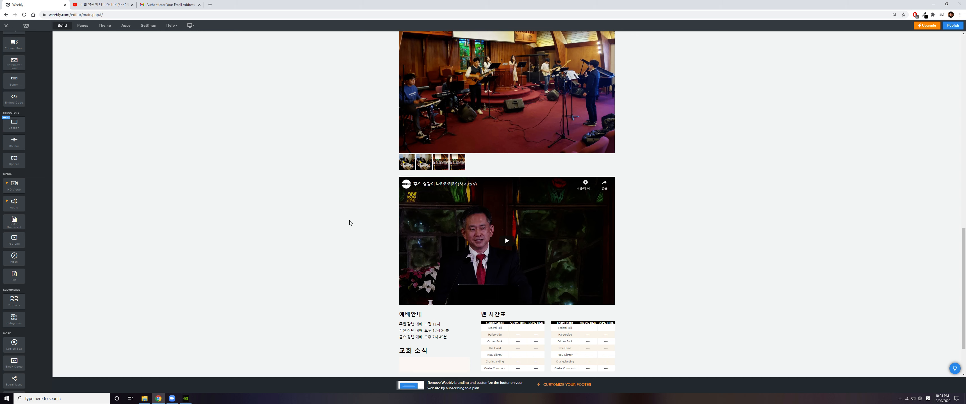
# - Add a tall spacer between the church illustration and the photo gallery
pyautogui.scroll(3, 348, 223)
pyautogui.scroll(-4, 463, 225)
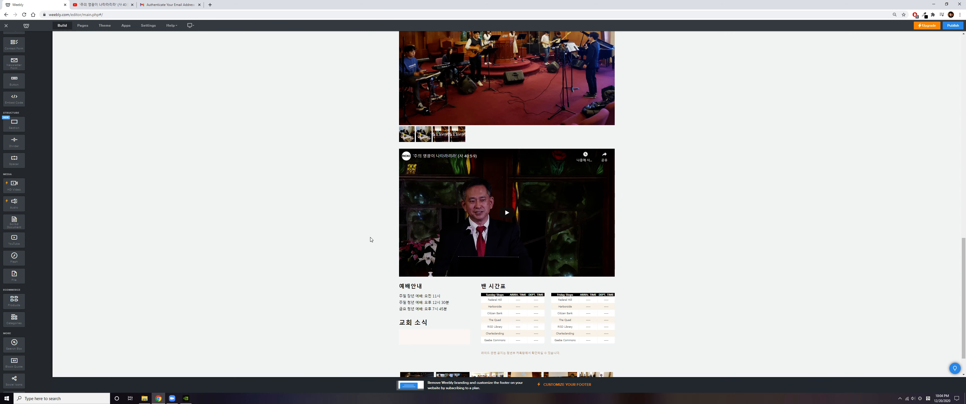
pyautogui.scroll(6, 370, 240)
pyautogui.scroll(-4, 495, 277)
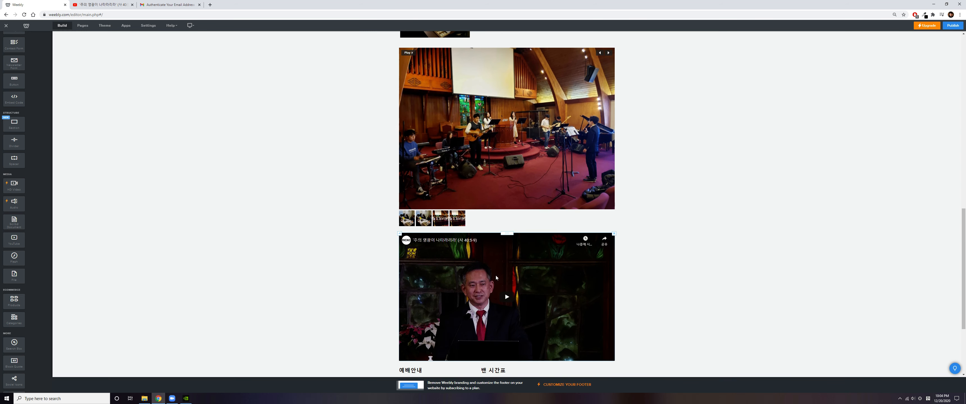
pyautogui.scroll(-2, 334, 242)
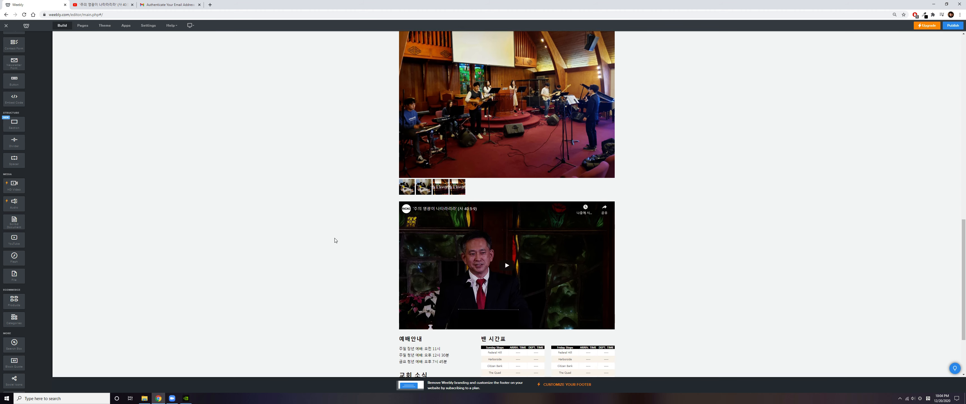
pyautogui.scroll(9, 304, 217)
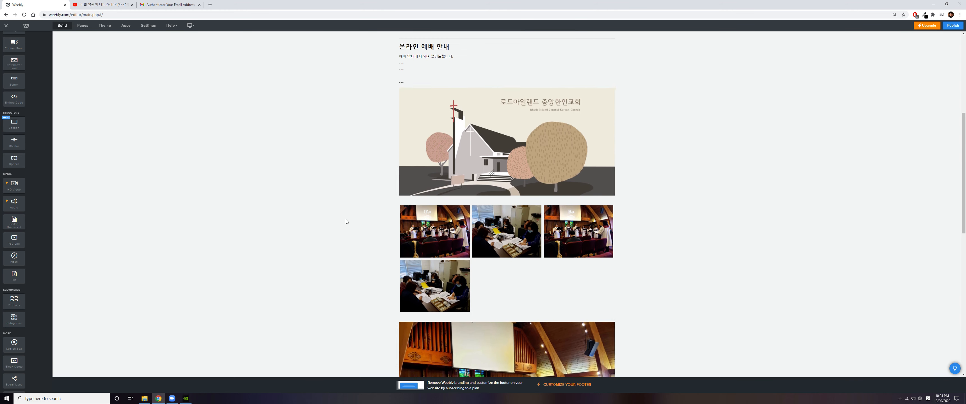
pyautogui.scroll(3, 42, 180)
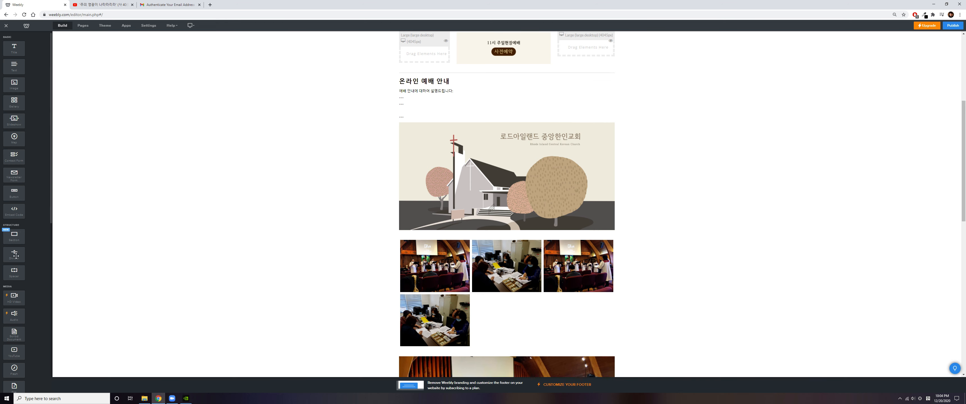
pyautogui.moveTo(21, 276); pyautogui.dragTo(579, 258)
pyautogui.scroll(-3, 645, 257)
pyautogui.scroll(4, 639, 258)
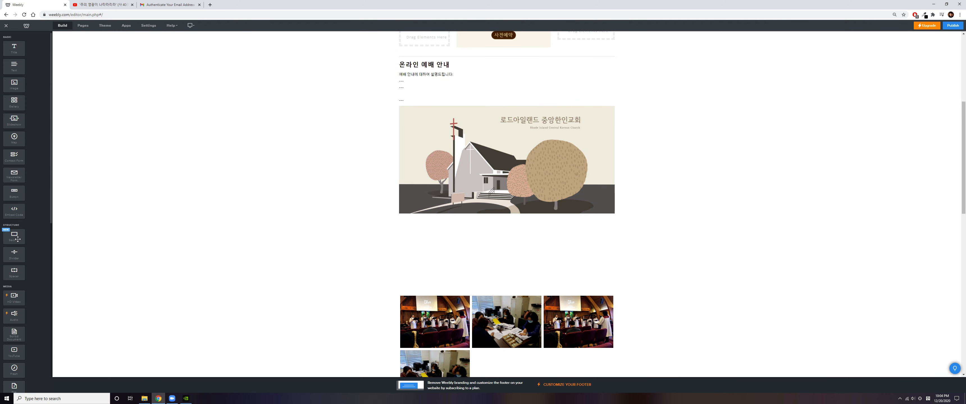
# - Place one spacer to the right and one to the left of the church illustration so it becomes smaller and centred
pyautogui.moveTo(18, 272); pyautogui.dragTo(547, 133)
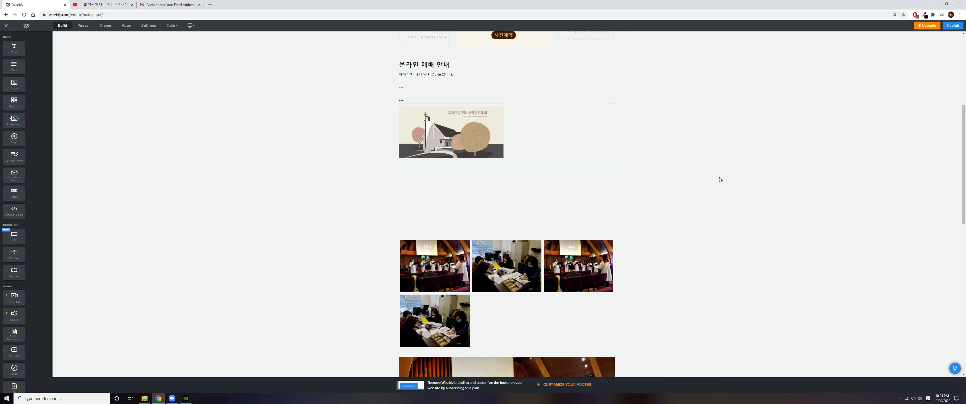
pyautogui.scroll(6, 719, 180)
pyautogui.scroll(-3, 715, 188)
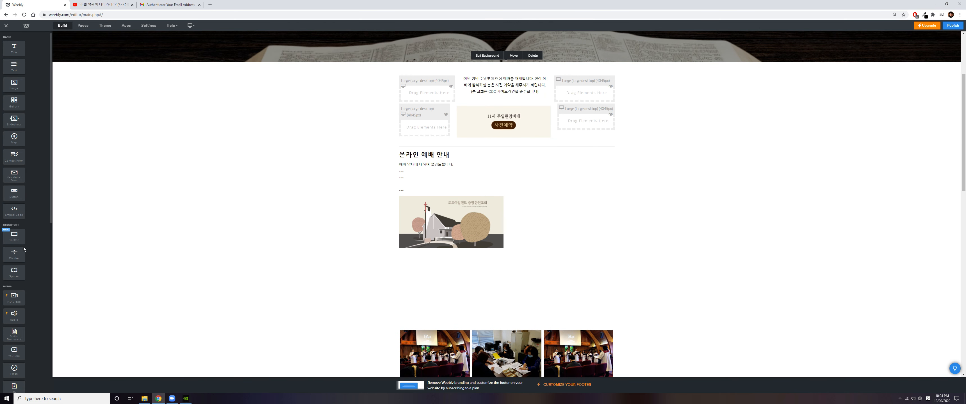
pyautogui.moveTo(15, 276); pyautogui.dragTo(402, 216)
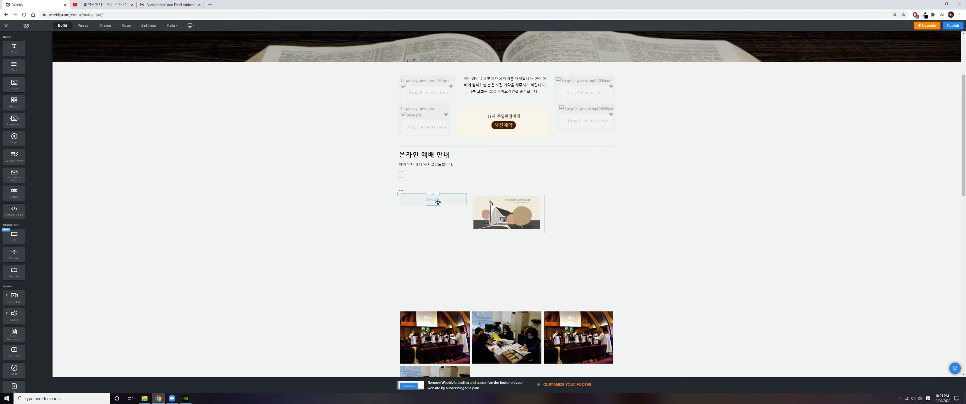
# - Open the 청년부 (Young Adults Ministry) page from the site navigation and start a new blog post
pyautogui.scroll(3, 637, 180)
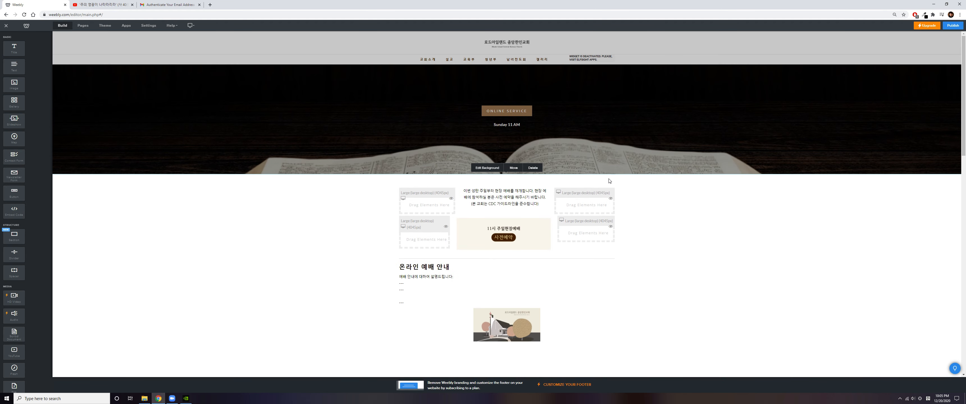
pyautogui.scroll(-10, 531, 200)
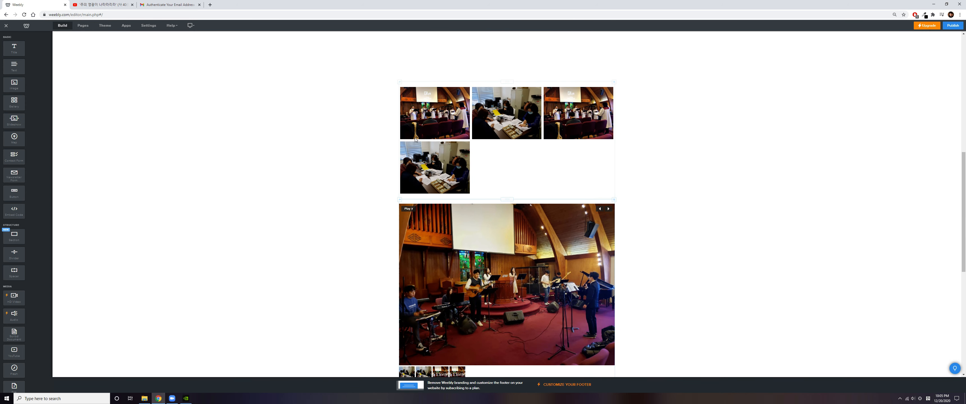
pyautogui.scroll(-4, 645, 186)
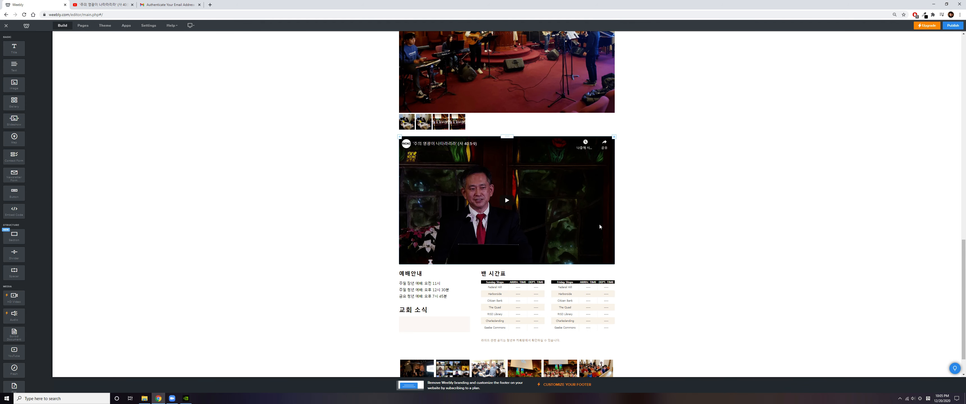
pyautogui.scroll(3, 468, 218)
pyautogui.scroll(10, 468, 218)
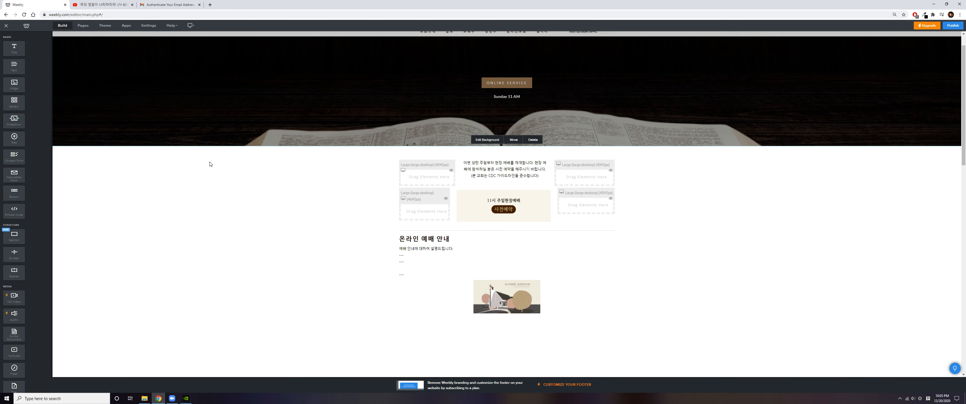
pyautogui.scroll(1, 338, 178)
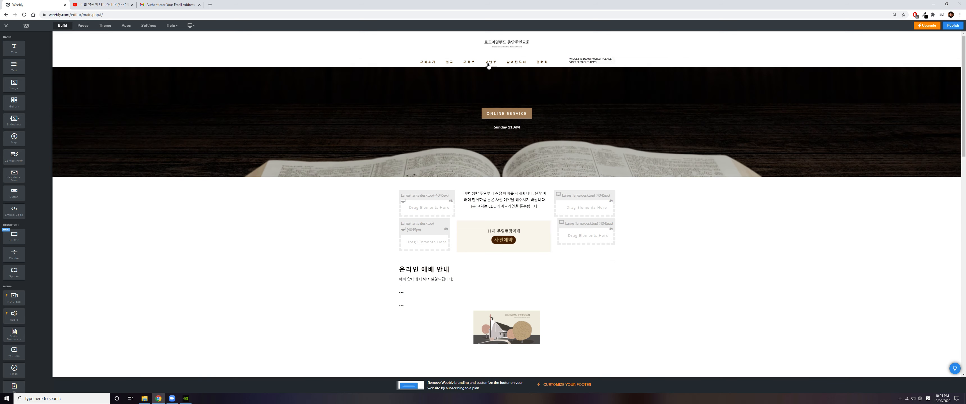
pyautogui.click(489, 66)
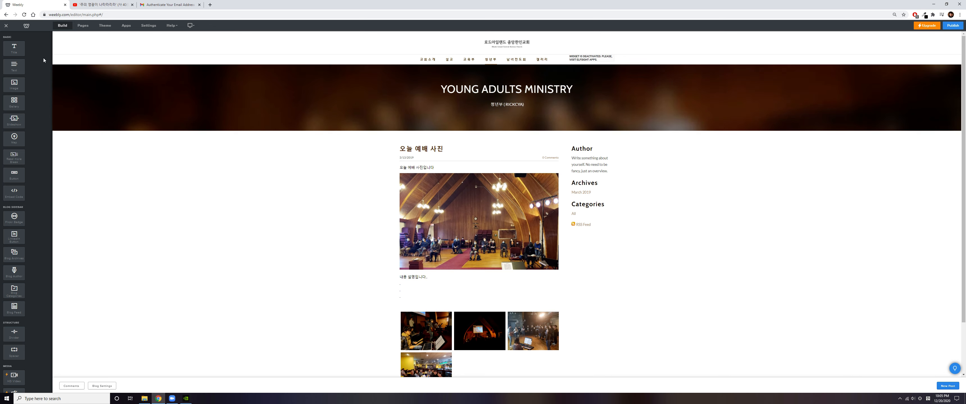
pyautogui.moveTo(13, 48)
pyautogui.mouseDown()
pyautogui.moveTo(390, 199)
pyautogui.moveTo(264, 73)
pyautogui.moveTo(433, 65)
pyautogui.moveTo(604, 162)
pyautogui.moveTo(598, 148)
pyautogui.moveTo(581, 197)
pyautogui.moveTo(5, 50)
pyautogui.mouseUp()
pyautogui.click(943, 387)
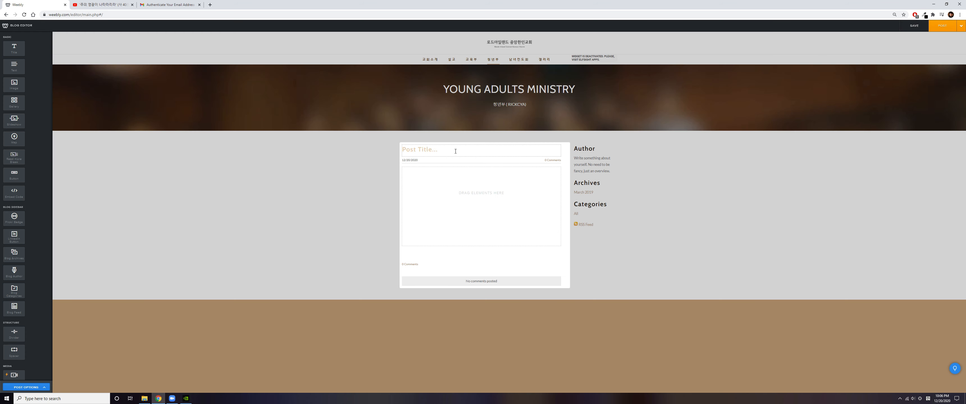
# - Enter "오늘 주일 예배 사진" as the blog post's title
pyautogui.click(456, 151)
pyautogui.write('오느')
pyautogui.write(' 주이 예배')
pyautogui.write(' 사진')
# - Change the blog post's date to a day in an earlier year
pyautogui.click(412, 162)
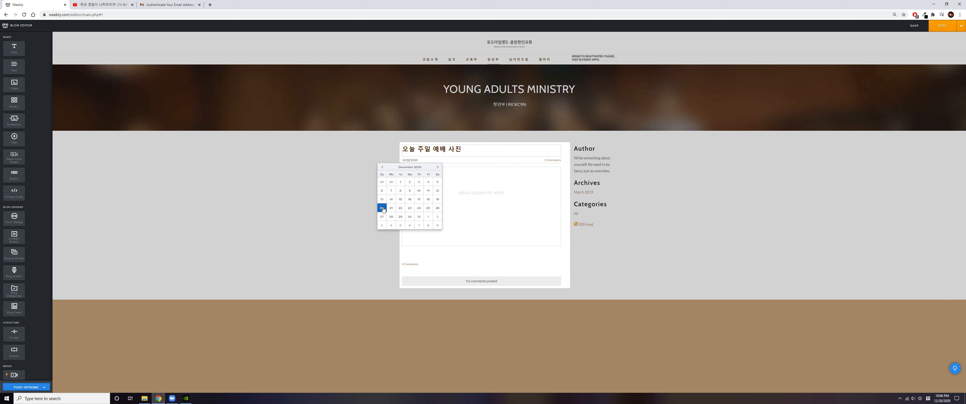
pyautogui.click(408, 167)
pyautogui.click(382, 167)
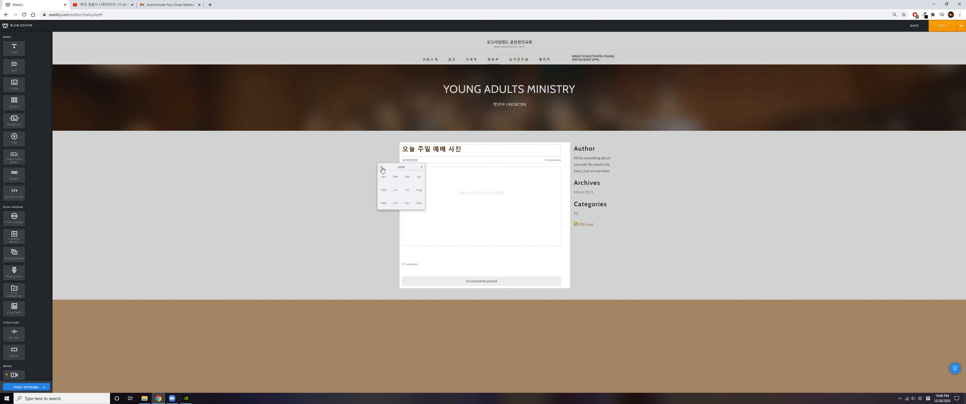
pyautogui.click(382, 168)
pyautogui.click(382, 168)
pyautogui.click(382, 167)
pyautogui.click(398, 180)
pyautogui.click(409, 191)
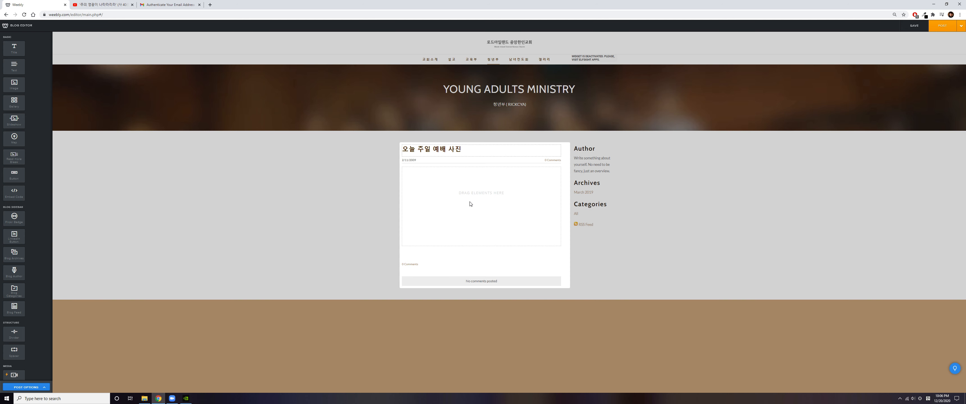
# - Add a text element to the post body reading "오늘 예배 사진을 올립니다"
pyautogui.moveTo(13, 65); pyautogui.dragTo(425, 172)
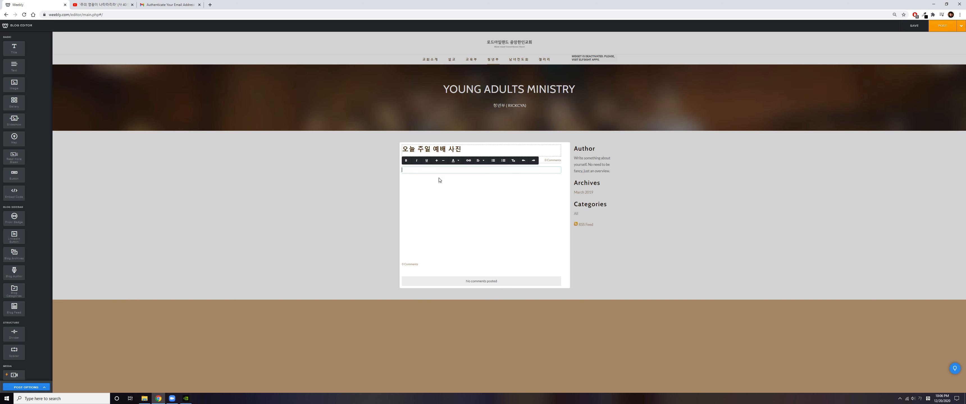
pyautogui.write('예배')
pyautogui.write('오느')
pyautogui.write('진ㅇ')
pyautogui.write('올립니대')
pyautogui.click(275, 183)
# - Add an image element below the post's text and upload the church illustration from the Desktop folder
pyautogui.moveTo(14, 85); pyautogui.dragTo(475, 191)
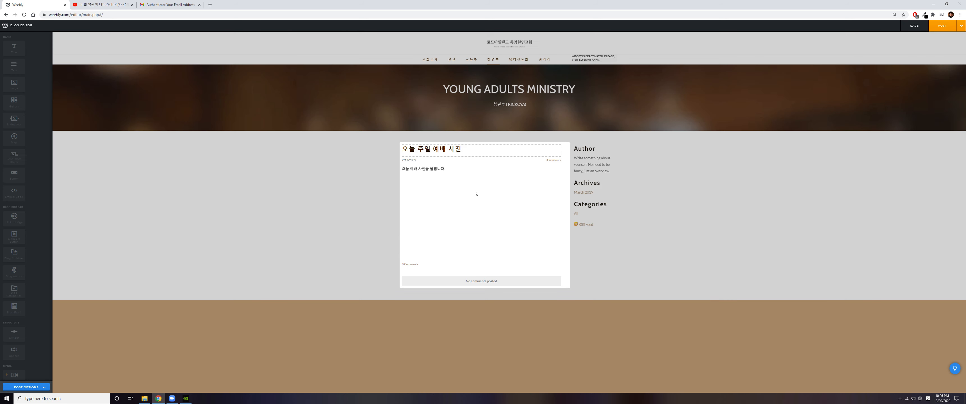
pyautogui.click(474, 202)
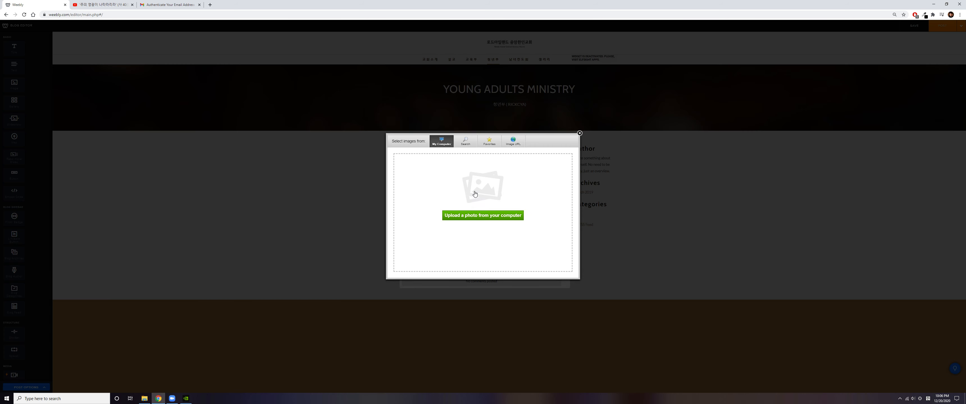
pyautogui.click(473, 215)
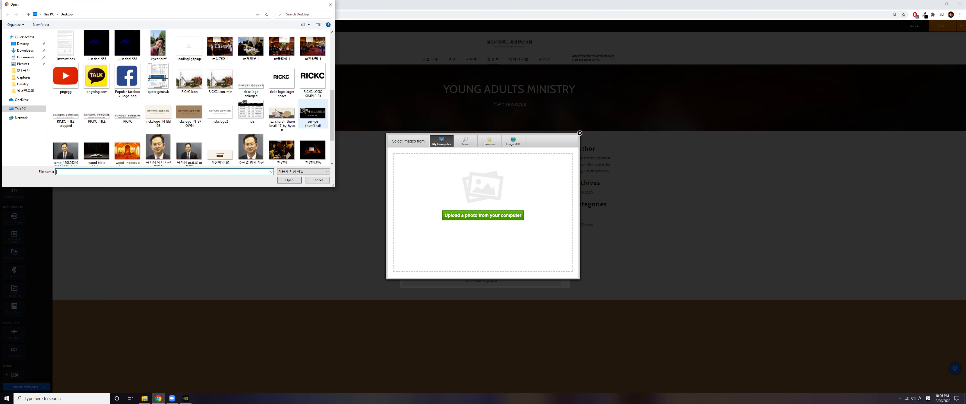
pyautogui.click(283, 117)
pyautogui.click(292, 181)
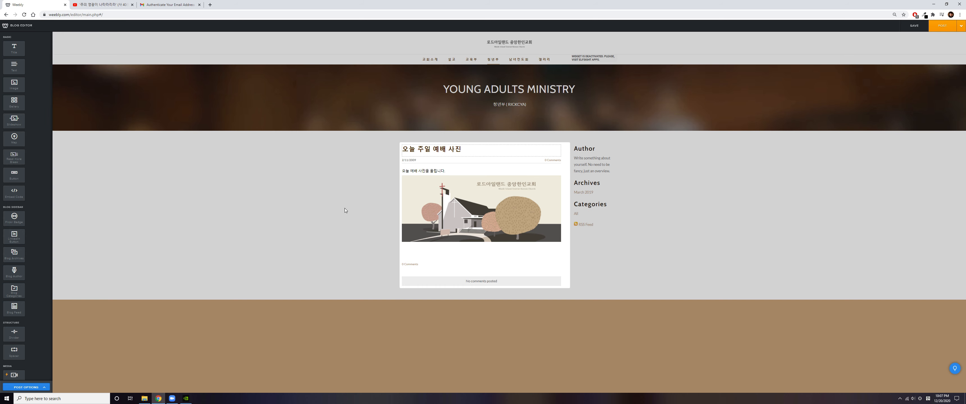
# - Add a gallery element below the church illustration and upload four worship and fellowship photos from the computer
pyautogui.moveTo(5, 108); pyautogui.dragTo(481, 244)
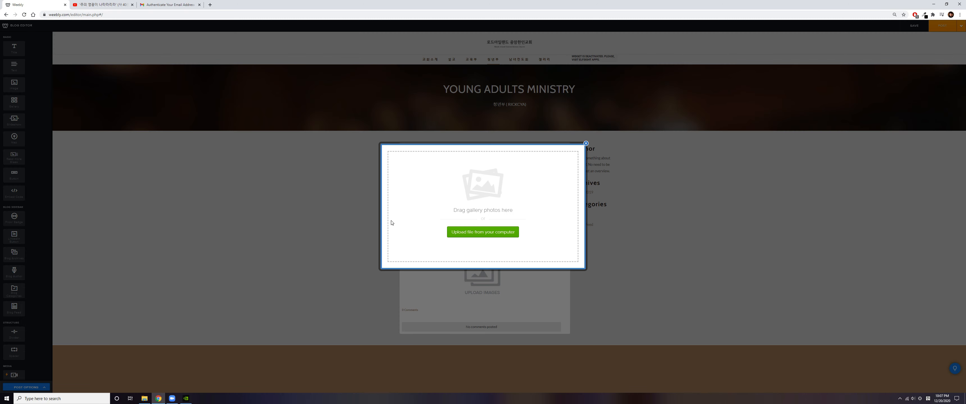
pyautogui.click(482, 232)
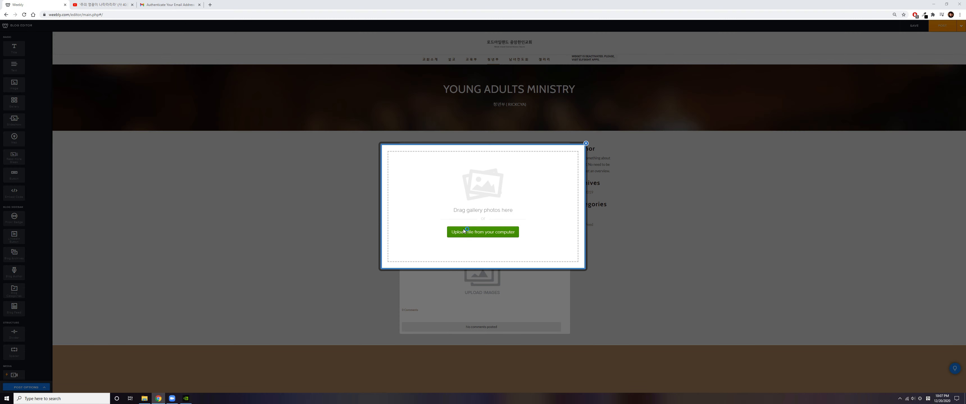
pyautogui.scroll(-3, 252, 150)
pyautogui.click(220, 150)
pyautogui.keyDown('shift'); pyautogui.click(312, 150); pyautogui.keyUp('shift')
pyautogui.click(289, 180)
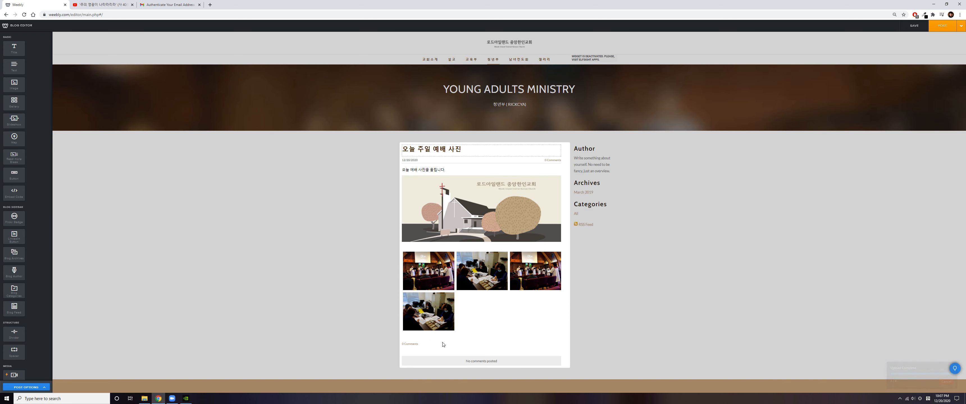
# - Add a text element below the photo gallery reading "설명을 보충합니다"
pyautogui.click(442, 171)
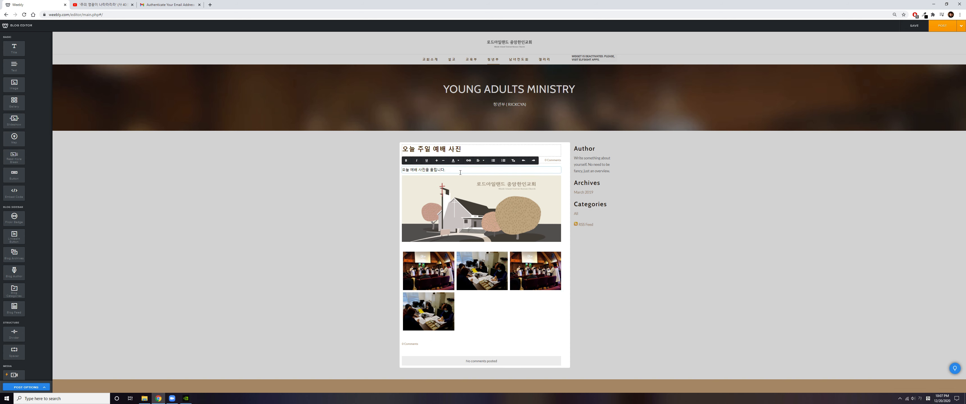
pyautogui.click(461, 312)
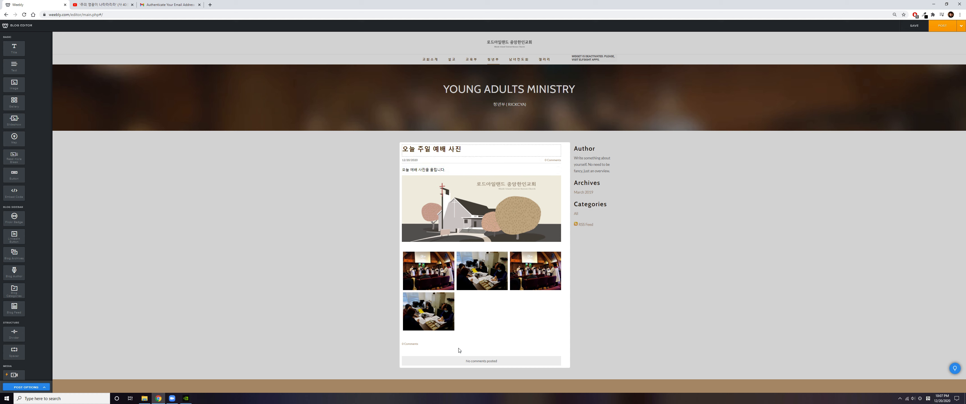
pyautogui.click(445, 169)
pyautogui.moveTo(14, 68); pyautogui.dragTo(482, 335)
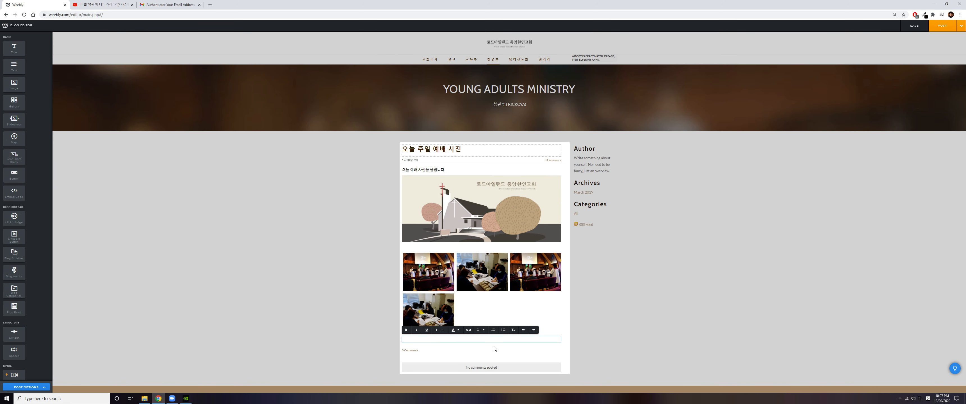
pyautogui.write('설명을 보충합니다')
pyautogui.click(578, 323)
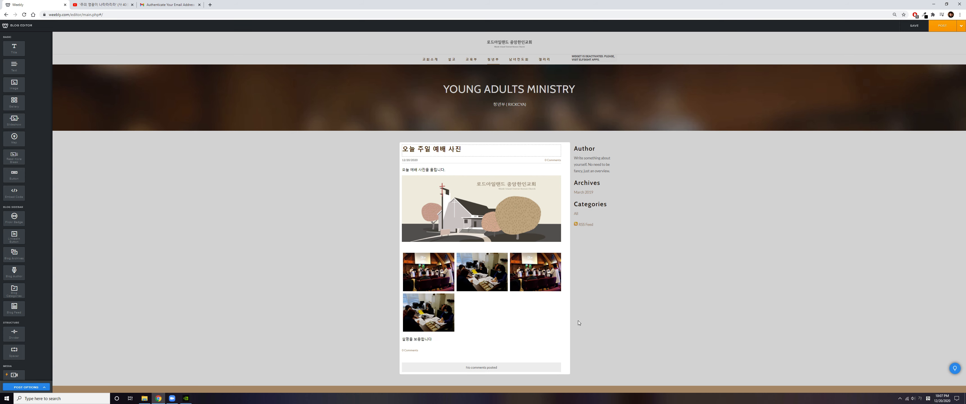
# - Add a text element reading "사진입니다." between the church illustration and the gallery, and publish the blog post
pyautogui.moveTo(14, 66); pyautogui.dragTo(474, 257)
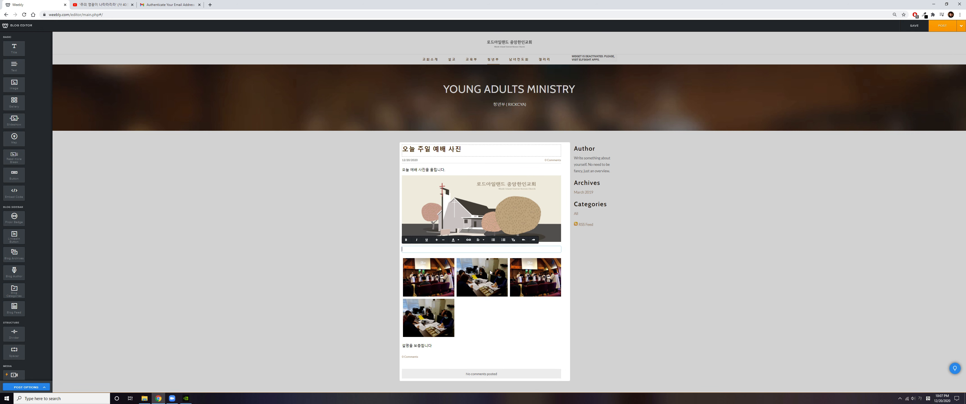
pyautogui.write('사진입니다.')
pyautogui.click(697, 279)
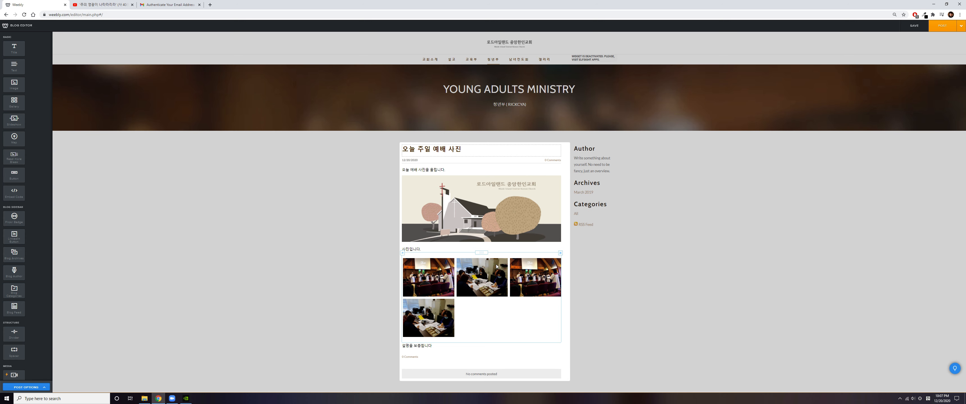
pyautogui.click(943, 27)
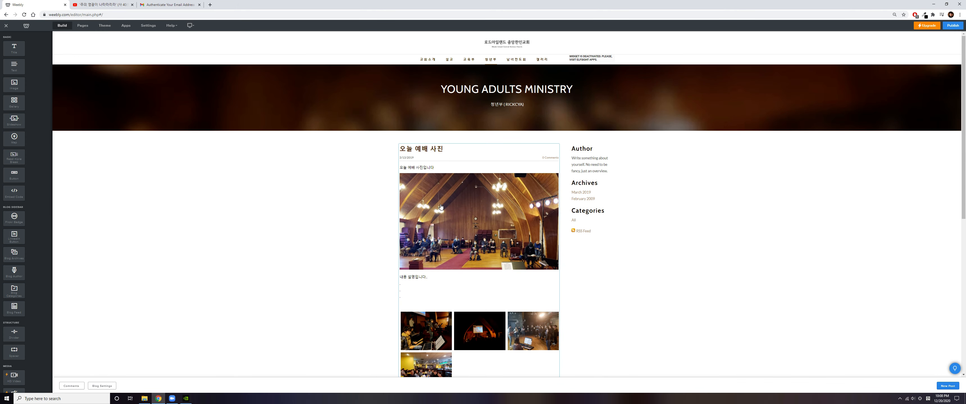
# - Review the order and content of the two worship photo posts on the young adults page
pyautogui.scroll(-3, 467, 218)
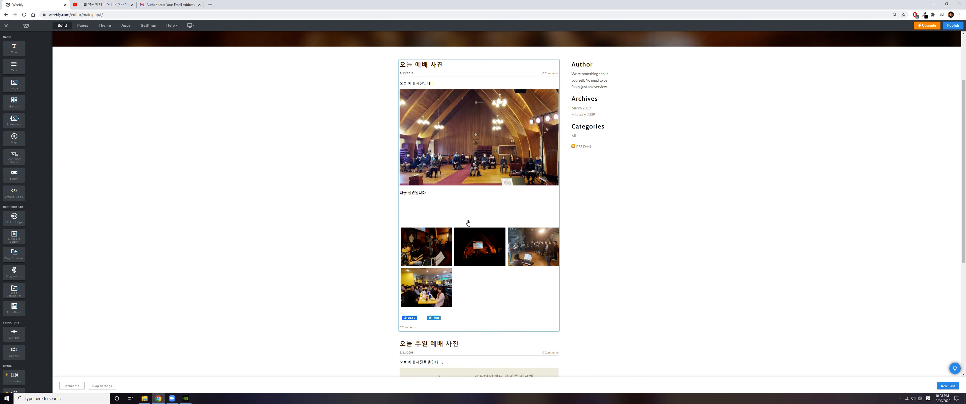
pyautogui.scroll(2, 468, 221)
pyautogui.scroll(-7, 468, 222)
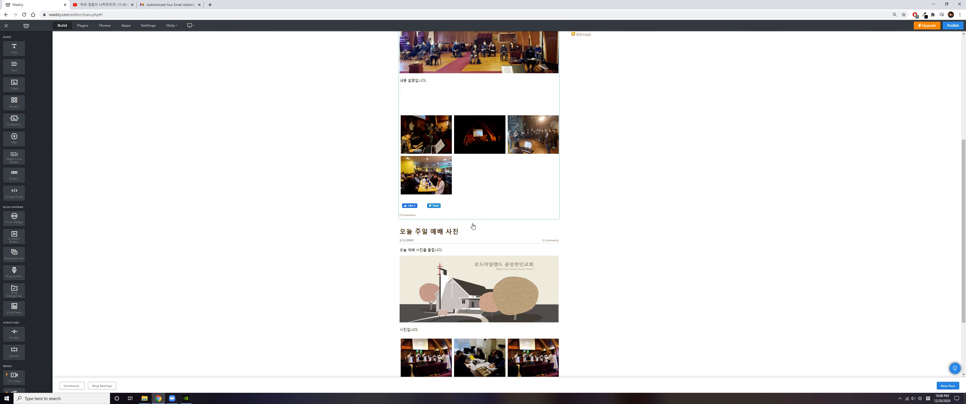
pyautogui.scroll(6, 433, 119)
pyautogui.scroll(-7, 467, 207)
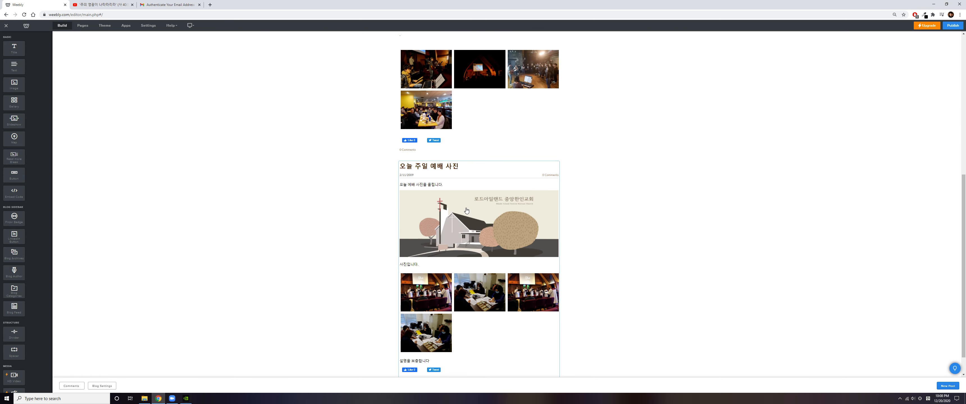
pyautogui.scroll(1, 520, 259)
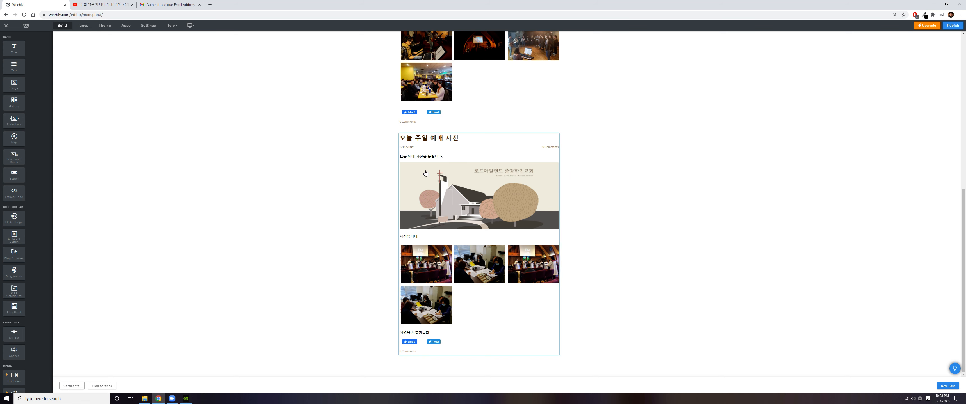
pyautogui.scroll(6, 330, 201)
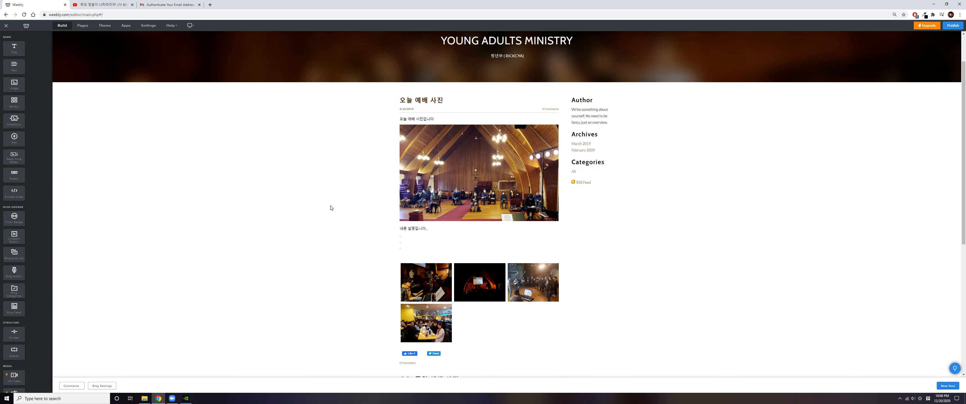
pyautogui.scroll(-6, 329, 201)
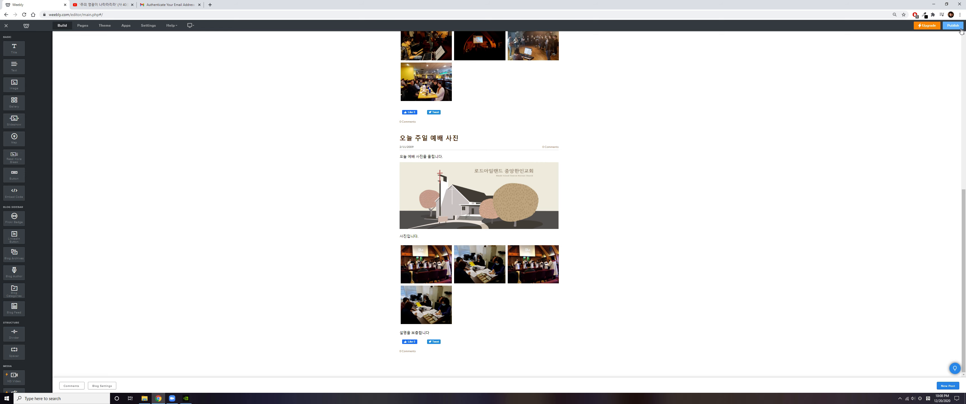
pyautogui.click(954, 27)
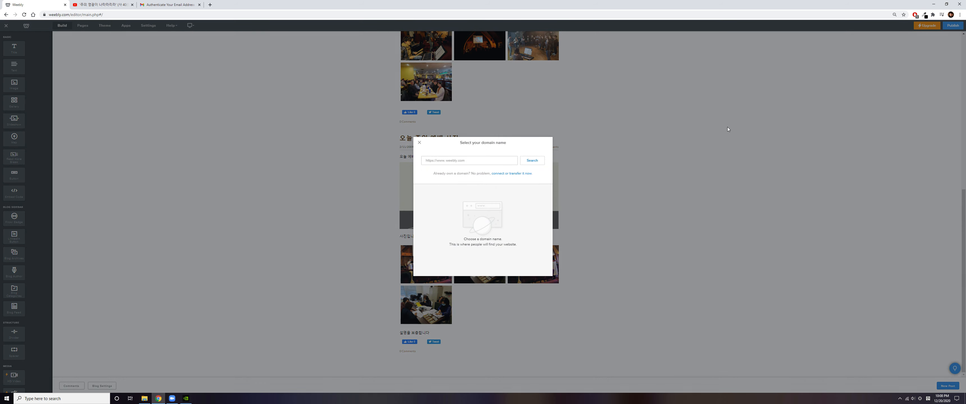
pyautogui.click(420, 142)
pyautogui.scroll(6, 233, 210)
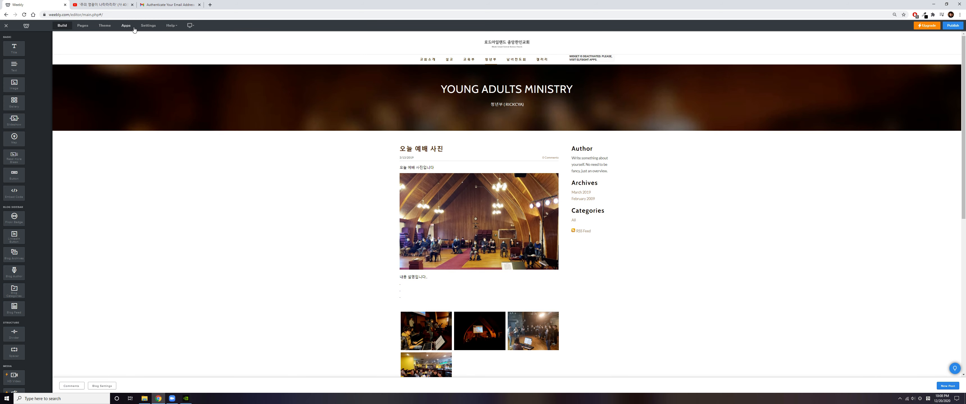
# - Start adding a new editor in the site's settings and fill in the editor's email address
pyautogui.click(149, 27)
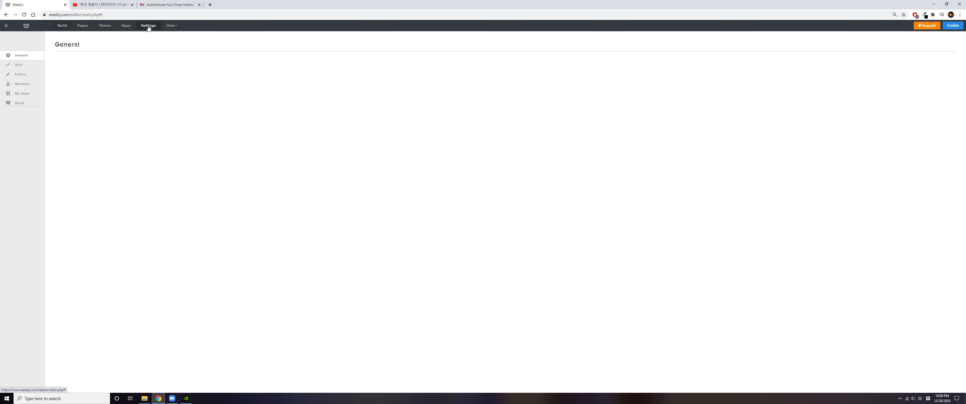
pyautogui.click(19, 75)
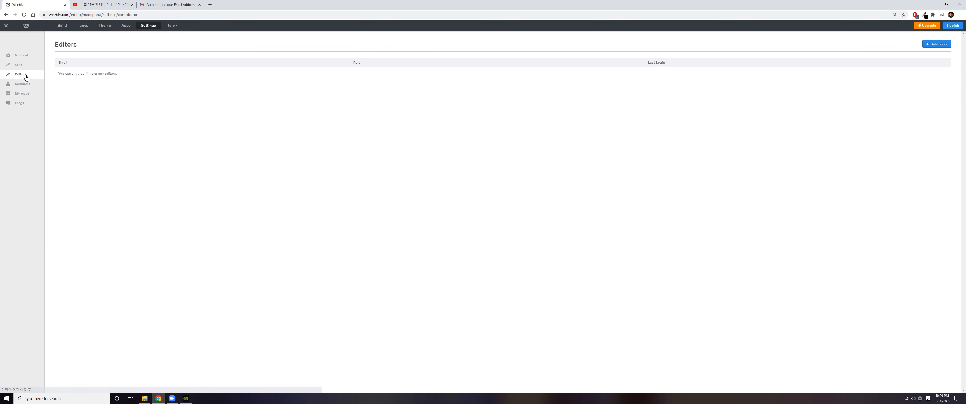
pyautogui.click(936, 45)
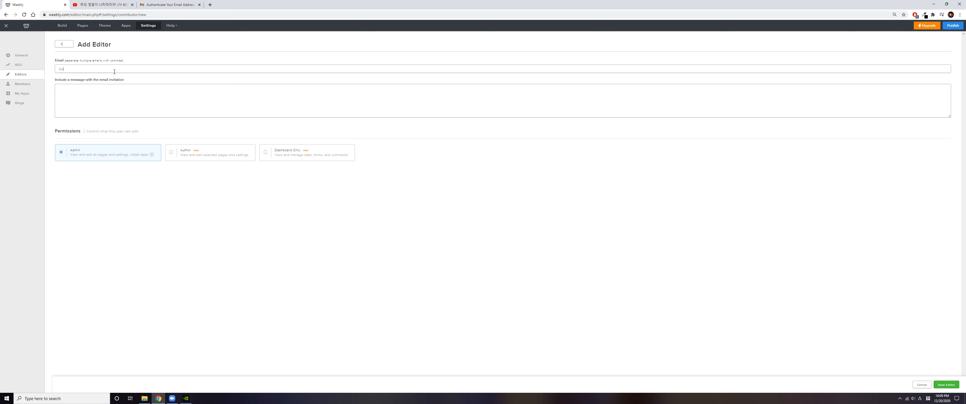
pyautogui.press('BackSpace')
pyautogui.tripleClick(115, 72)
pyautogui.click(191, 72)
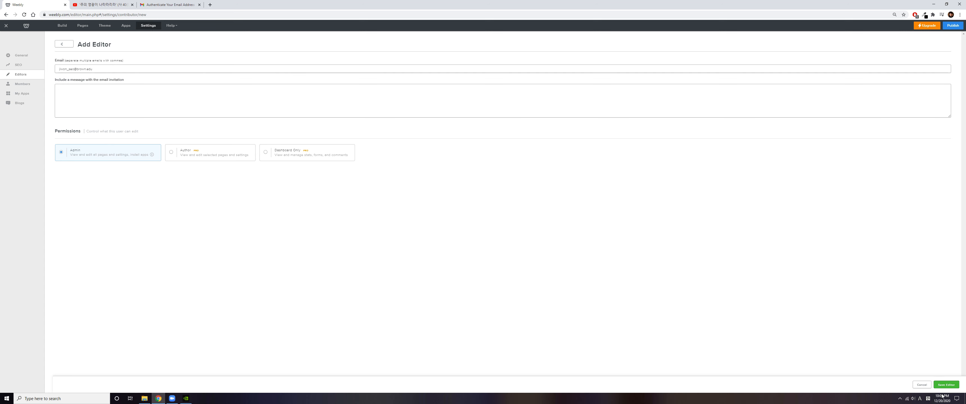